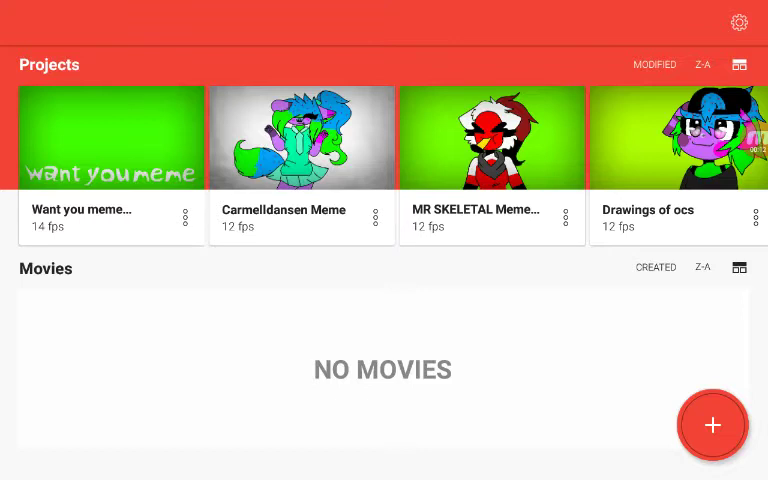
{"action": "scroll", "coordinate": [384, 165], "scroll_direction": "right", "scroll_amount": 10}
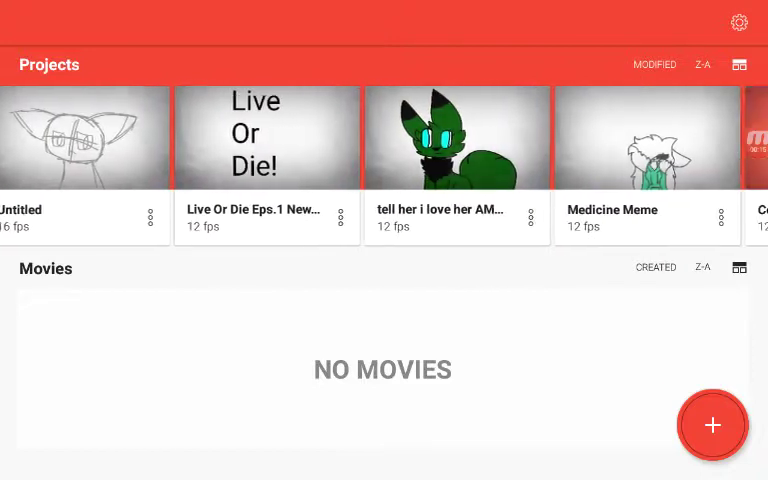
{"action": "scroll", "coordinate": [384, 165], "scroll_direction": "left", "scroll_amount": 3}
{"action": "scroll", "coordinate": [384, 165], "scroll_direction": "left", "scroll_amount": 3}
{"action": "scroll", "coordinate": [384, 165], "scroll_direction": "left", "scroll_amount": 3}
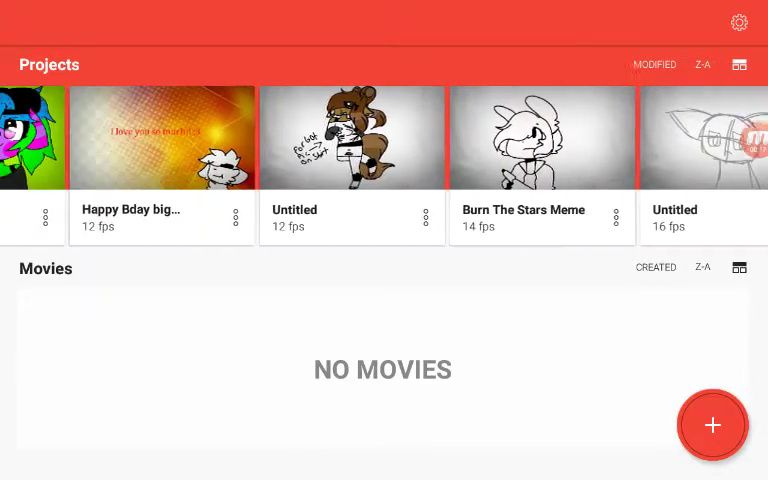
{"action": "scroll", "coordinate": [384, 165], "scroll_direction": "left", "scroll_amount": 3}
{"action": "scroll", "coordinate": [384, 165], "scroll_direction": "left", "scroll_amount": 3}
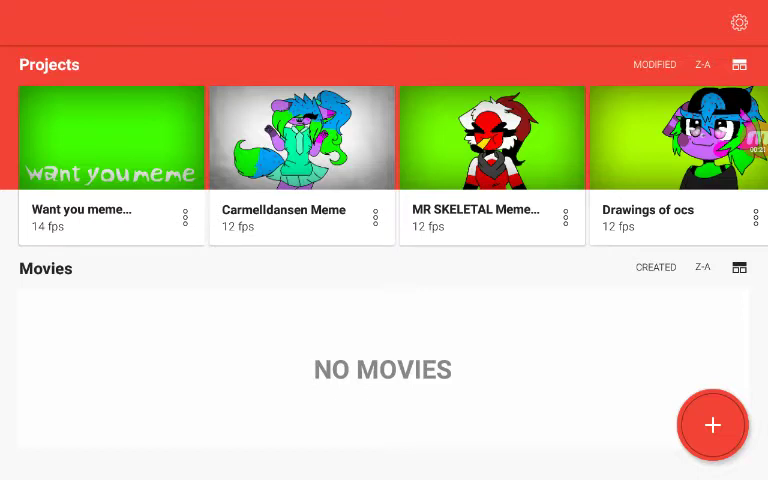
{"action": "scroll", "coordinate": [384, 165], "scroll_direction": "right", "scroll_amount": 2}
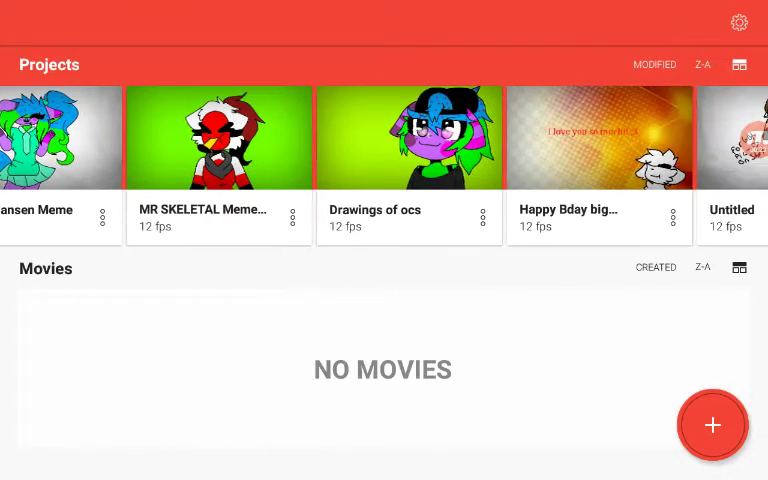
{"action": "scroll", "coordinate": [384, 165], "scroll_direction": "right", "scroll_amount": 2}
{"action": "scroll", "coordinate": [384, 165], "scroll_direction": "right", "scroll_amount": 4}
{"action": "scroll", "coordinate": [384, 165], "scroll_direction": "right", "scroll_amount": 3}
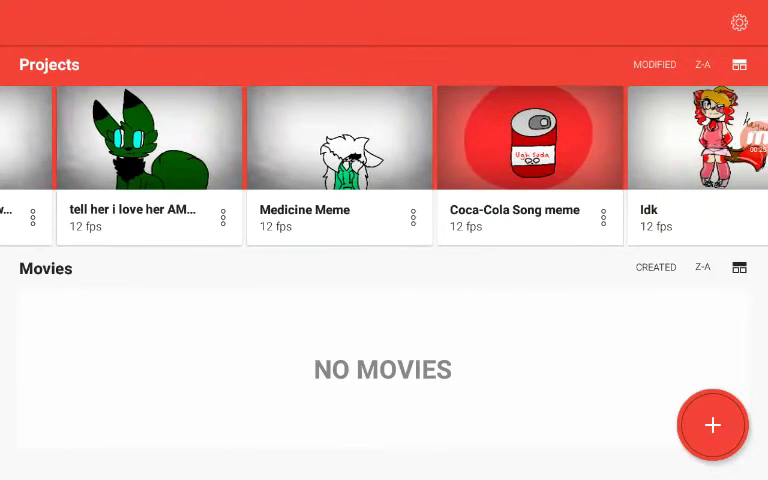
{"action": "scroll", "coordinate": [384, 165], "scroll_direction": "right", "scroll_amount": 2}
{"action": "scroll", "coordinate": [384, 165], "scroll_direction": "right", "scroll_amount": 2}
{"action": "scroll", "coordinate": [384, 165], "scroll_direction": "right", "scroll_amount": 2}
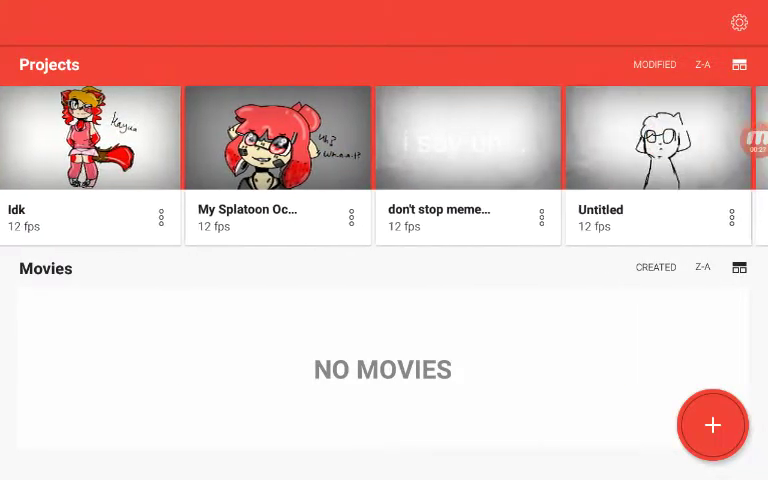
{"action": "scroll", "coordinate": [384, 165], "scroll_direction": "right", "scroll_amount": 2}
{"action": "scroll", "coordinate": [384, 165], "scroll_direction": "right", "scroll_amount": 2}
{"action": "scroll", "coordinate": [384, 165], "scroll_direction": "right", "scroll_amount": 1}
{"action": "scroll", "coordinate": [384, 165], "scroll_direction": "right", "scroll_amount": 2}
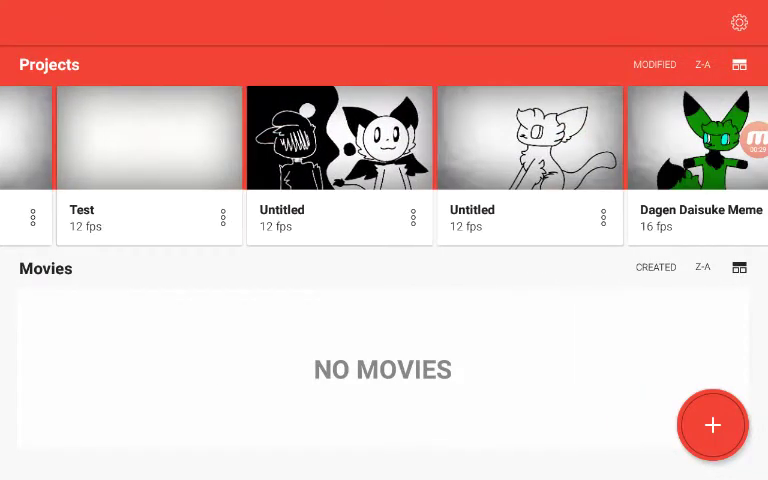
{"action": "scroll", "coordinate": [384, 165], "scroll_direction": "right", "scroll_amount": 1}
{"action": "scroll", "coordinate": [384, 165], "scroll_direction": "right", "scroll_amount": 2}
{"action": "scroll", "coordinate": [384, 165], "scroll_direction": "right", "scroll_amount": 2}
{"action": "scroll", "coordinate": [384, 165], "scroll_direction": "right", "scroll_amount": 1}
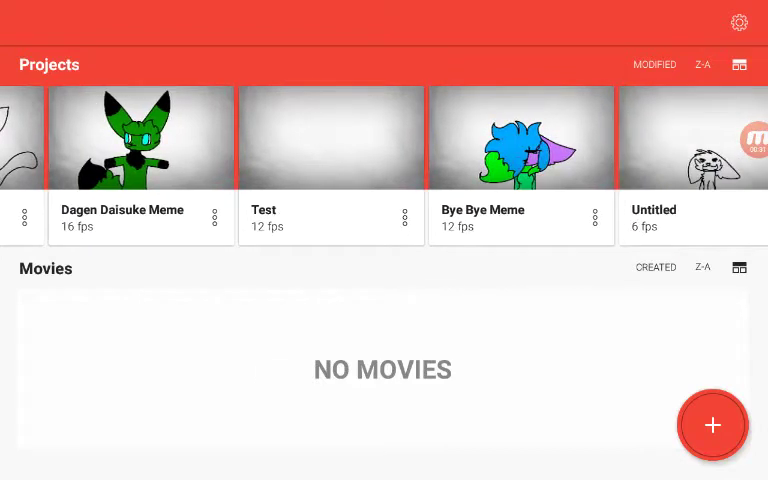
{"action": "scroll", "coordinate": [384, 165], "scroll_direction": "right", "scroll_amount": 2}
{"action": "scroll", "coordinate": [384, 165], "scroll_direction": "right", "scroll_amount": 1}
{"action": "scroll", "coordinate": [384, 165], "scroll_direction": "right", "scroll_amount": 2}
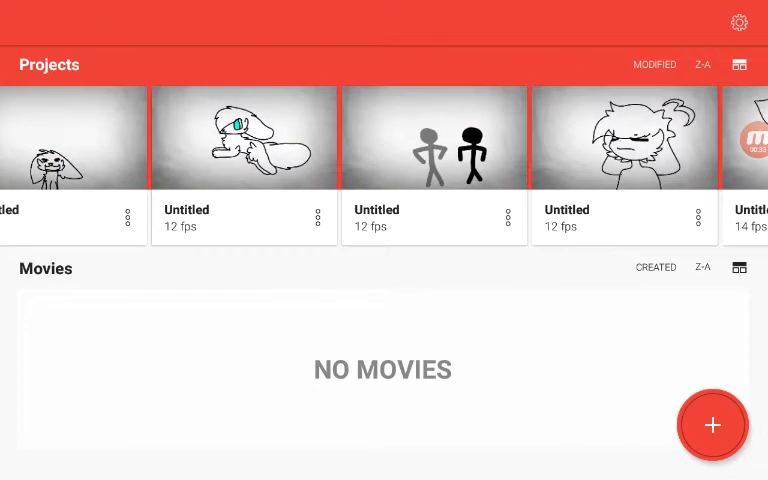
{"action": "scroll", "coordinate": [384, 165], "scroll_direction": "right", "scroll_amount": 2}
{"action": "scroll", "coordinate": [384, 165], "scroll_direction": "right", "scroll_amount": 1}
{"action": "scroll", "coordinate": [384, 165], "scroll_direction": "right", "scroll_amount": 2}
{"action": "scroll", "coordinate": [384, 165], "scroll_direction": "right", "scroll_amount": 2}
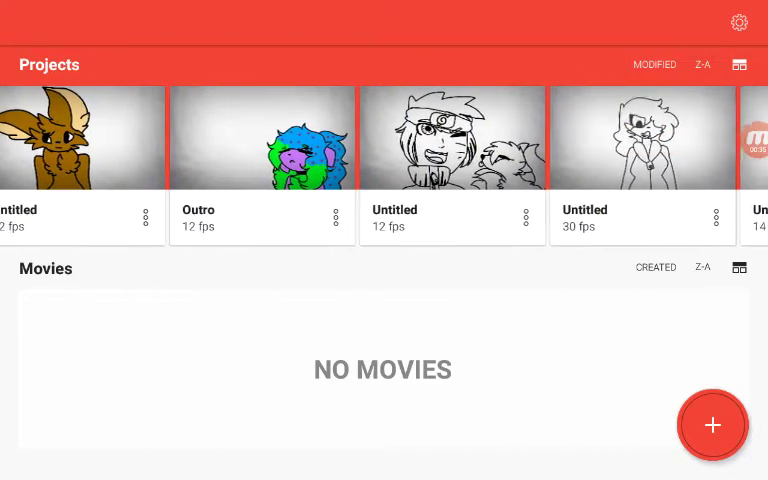
{"action": "scroll", "coordinate": [384, 165], "scroll_direction": "right", "scroll_amount": 1}
{"action": "scroll", "coordinate": [384, 165], "scroll_direction": "right", "scroll_amount": 1}
{"action": "scroll", "coordinate": [384, 165], "scroll_direction": "right", "scroll_amount": 2}
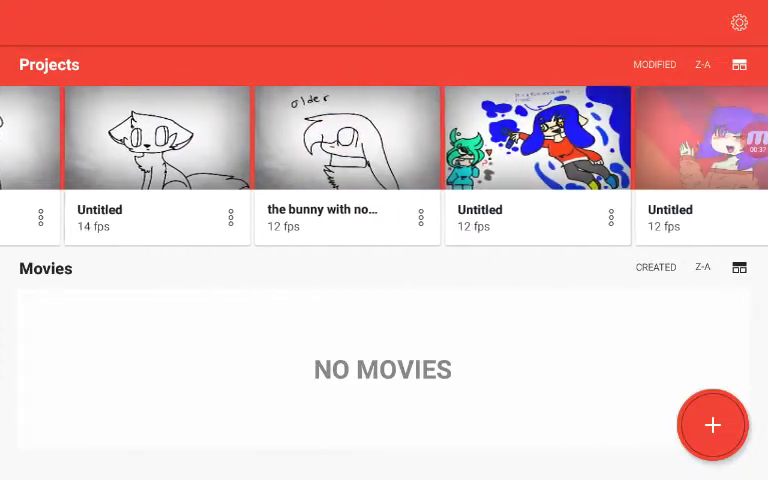
{"action": "scroll", "coordinate": [384, 165], "scroll_direction": "left", "scroll_amount": 2}
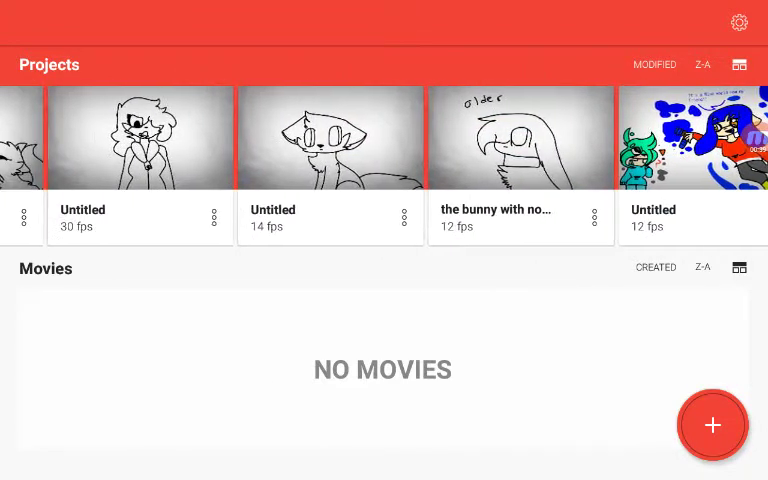
{"action": "scroll", "coordinate": [384, 165], "scroll_direction": "right", "scroll_amount": 1}
{"action": "scroll", "coordinate": [384, 165], "scroll_direction": "right", "scroll_amount": 1}
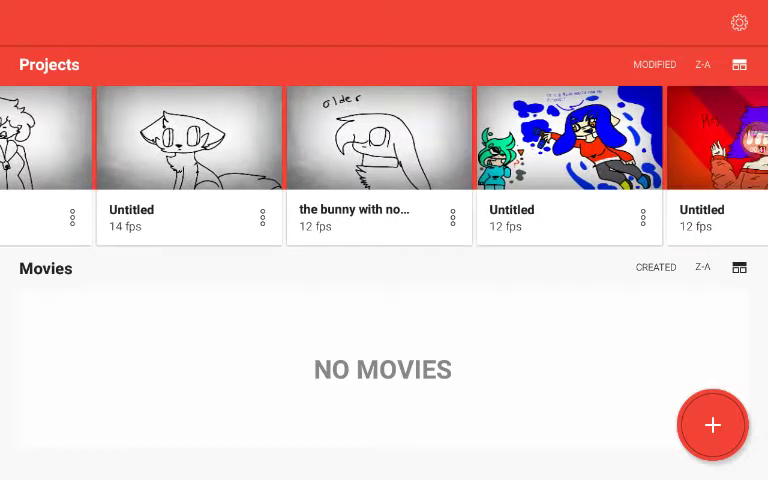
{"action": "scroll", "coordinate": [384, 165], "scroll_direction": "right", "scroll_amount": 1}
{"action": "scroll", "coordinate": [384, 165], "scroll_direction": "right", "scroll_amount": 3}
{"action": "scroll", "coordinate": [384, 165], "scroll_direction": "right", "scroll_amount": 1}
{"action": "scroll", "coordinate": [384, 165], "scroll_direction": "right", "scroll_amount": 3}
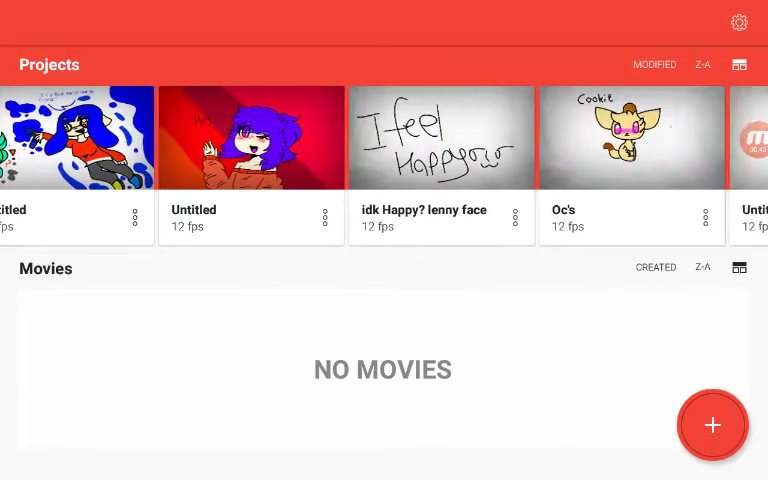
{"action": "scroll", "coordinate": [384, 165], "scroll_direction": "right", "scroll_amount": 2}
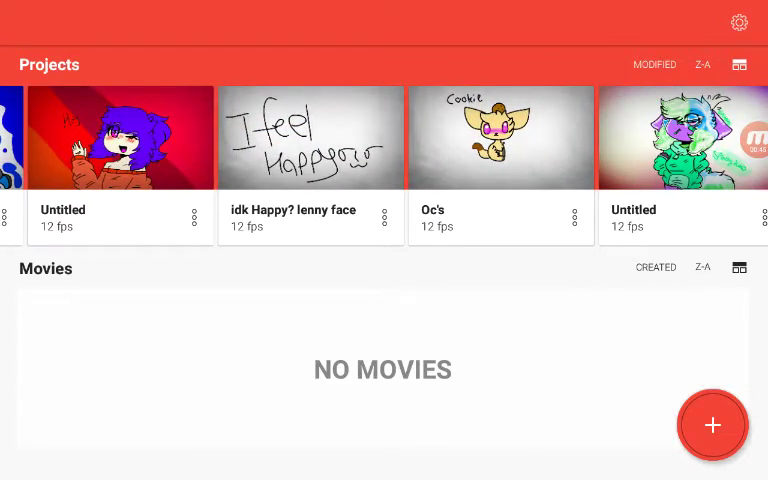
{"action": "scroll", "coordinate": [384, 165], "scroll_direction": "right", "scroll_amount": 3}
{"action": "scroll", "coordinate": [384, 165], "scroll_direction": "right", "scroll_amount": 1}
{"action": "scroll", "coordinate": [384, 165], "scroll_direction": "right", "scroll_amount": 3}
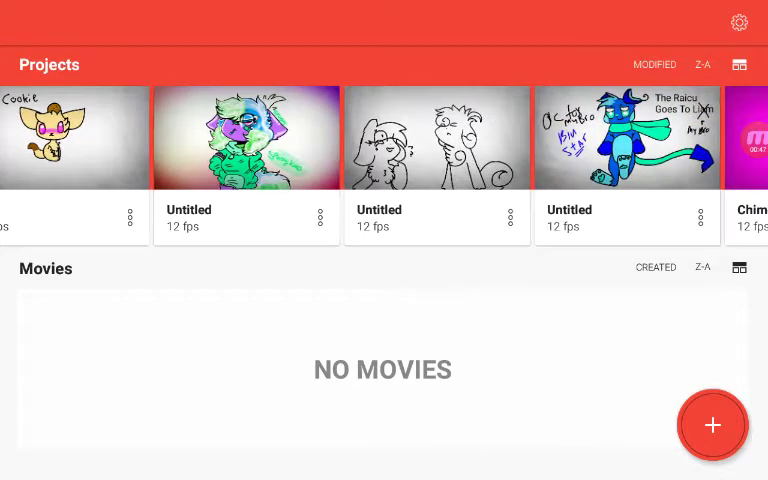
{"action": "scroll", "coordinate": [384, 165], "scroll_direction": "right", "scroll_amount": 3}
{"action": "scroll", "coordinate": [384, 165], "scroll_direction": "right", "scroll_amount": 1}
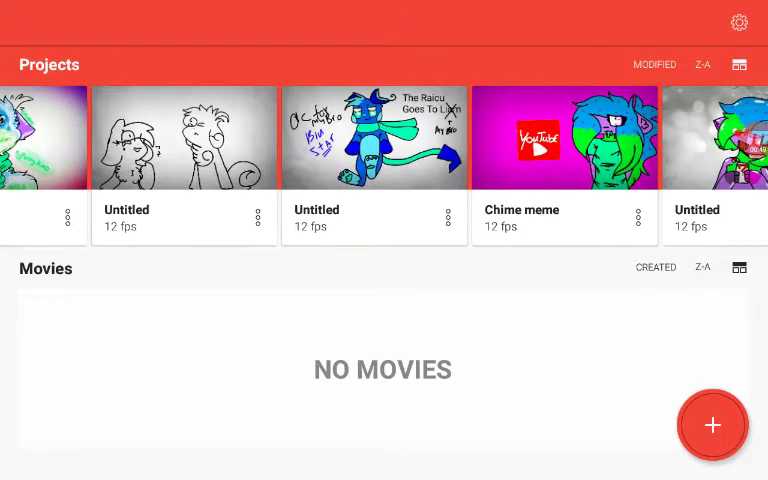
{"action": "scroll", "coordinate": [384, 165], "scroll_direction": "right", "scroll_amount": 2}
{"action": "scroll", "coordinate": [384, 165], "scroll_direction": "right", "scroll_amount": 3}
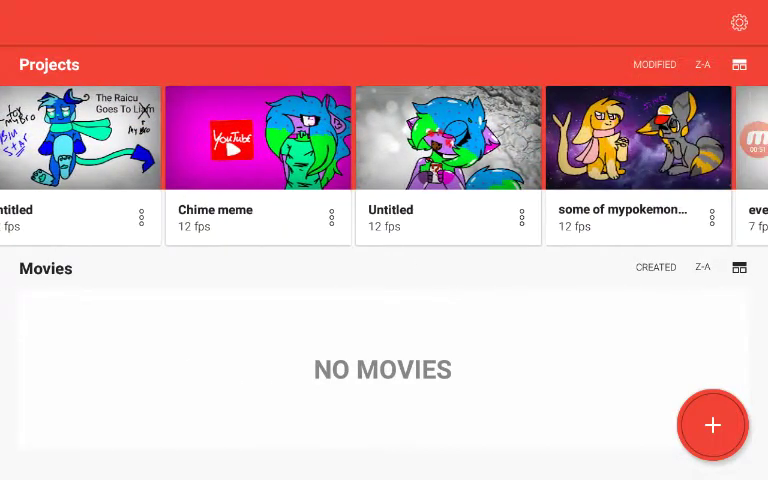
{"action": "scroll", "coordinate": [384, 165], "scroll_direction": "right", "scroll_amount": 3}
{"action": "scroll", "coordinate": [384, 165], "scroll_direction": "right", "scroll_amount": 1}
{"action": "scroll", "coordinate": [384, 165], "scroll_direction": "right", "scroll_amount": 3}
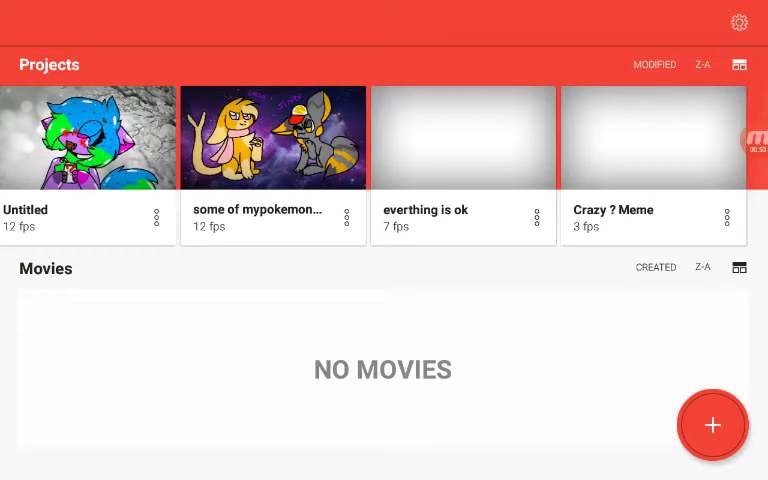
{"action": "scroll", "coordinate": [384, 165], "scroll_direction": "left", "scroll_amount": 2}
{"action": "scroll", "coordinate": [384, 165], "scroll_direction": "right", "scroll_amount": 2}
{"action": "scroll", "coordinate": [384, 165], "scroll_direction": "left", "scroll_amount": 4}
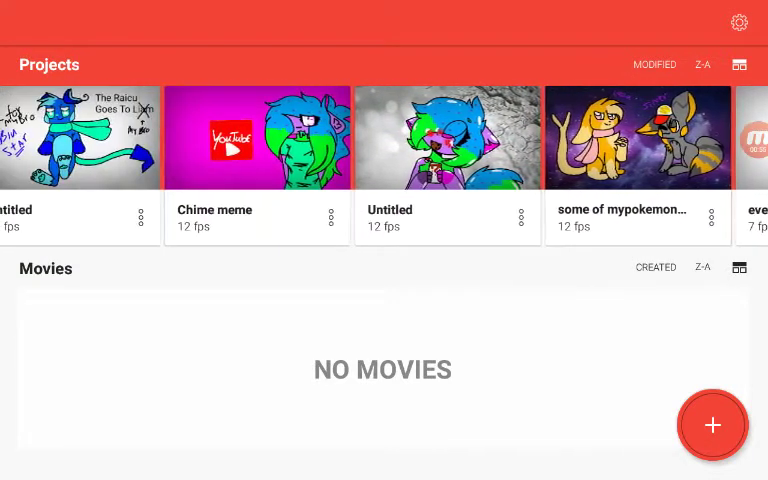
{"action": "scroll", "coordinate": [384, 165], "scroll_direction": "left", "scroll_amount": 1}
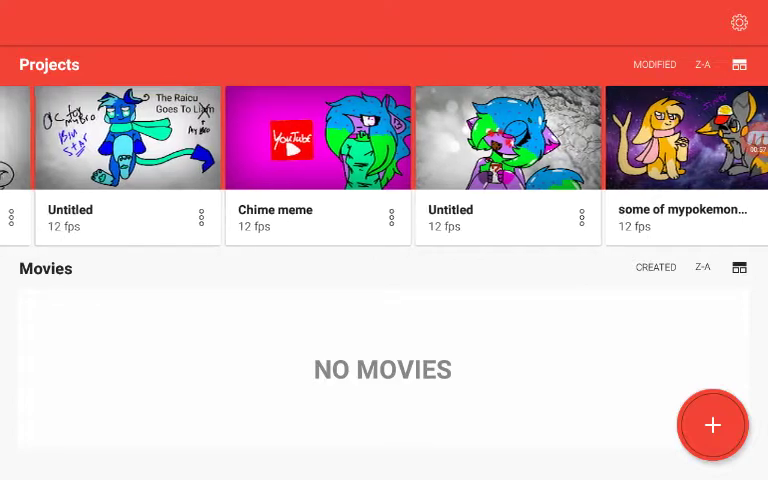
{"action": "scroll", "coordinate": [384, 165], "scroll_direction": "left", "scroll_amount": 5}
{"action": "scroll", "coordinate": [384, 165], "scroll_direction": "left", "scroll_amount": 5}
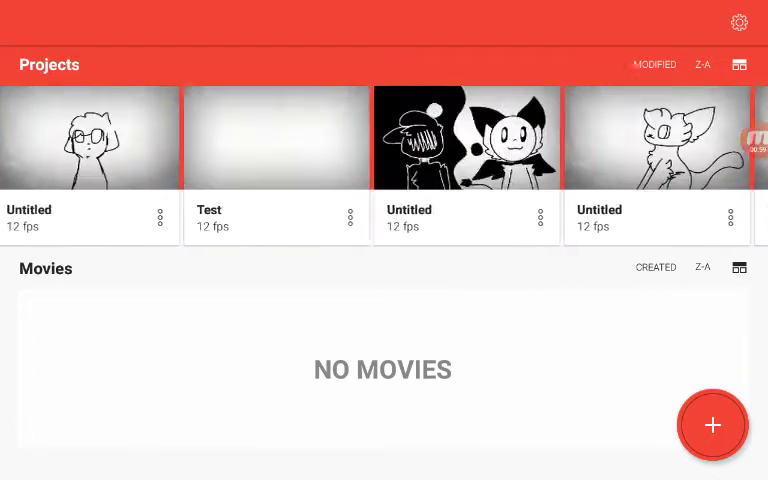
{"action": "scroll", "coordinate": [384, 165], "scroll_direction": "left", "scroll_amount": 5}
{"action": "scroll", "coordinate": [384, 165], "scroll_direction": "left", "scroll_amount": 3}
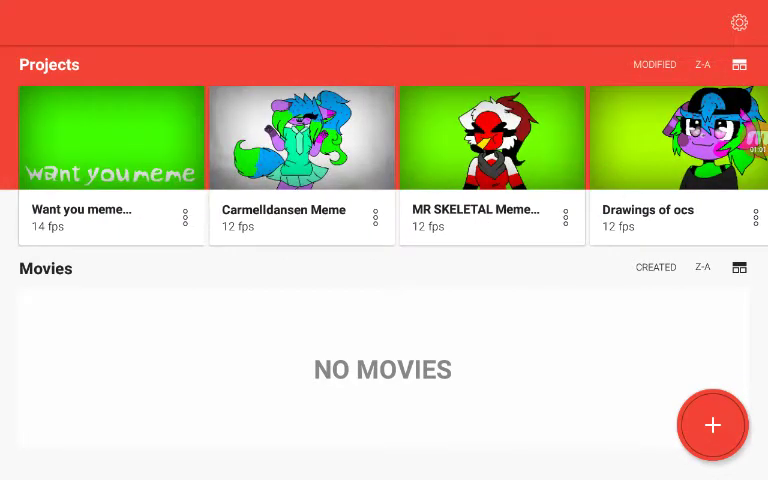
Step: Name the new project 'How i animate' and create it at 12 fps, YouTube 720p
{"action": "left_click", "coordinate": [712, 425]}
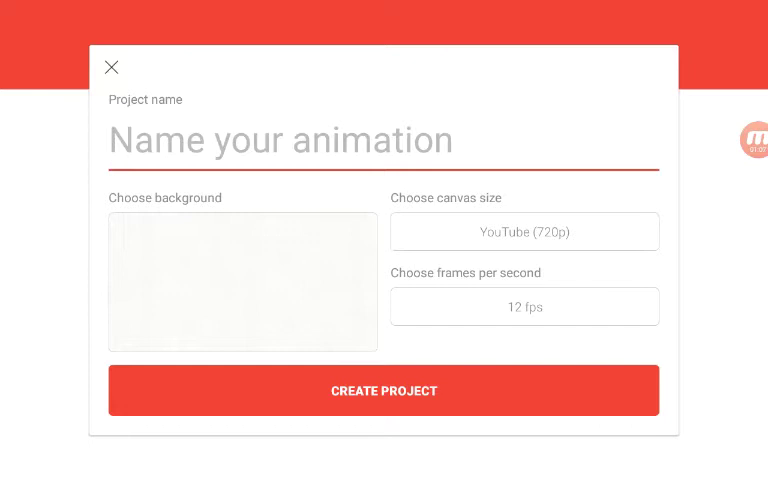
{"action": "type", "text": "Ho"}
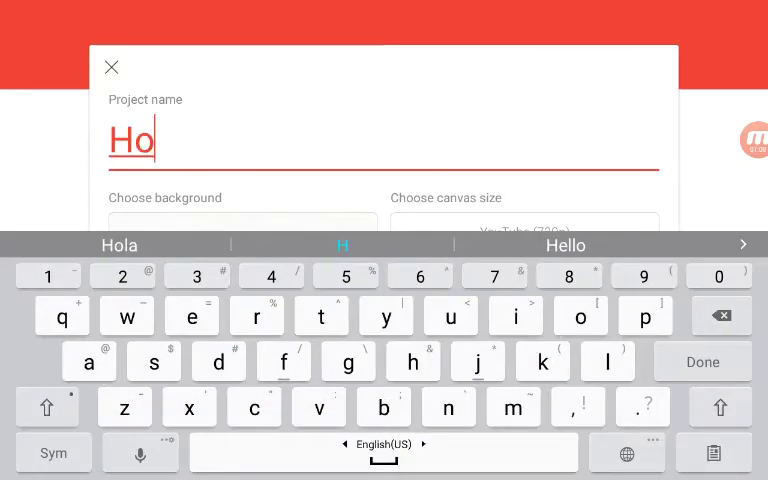
{"action": "type", "text": "w"}
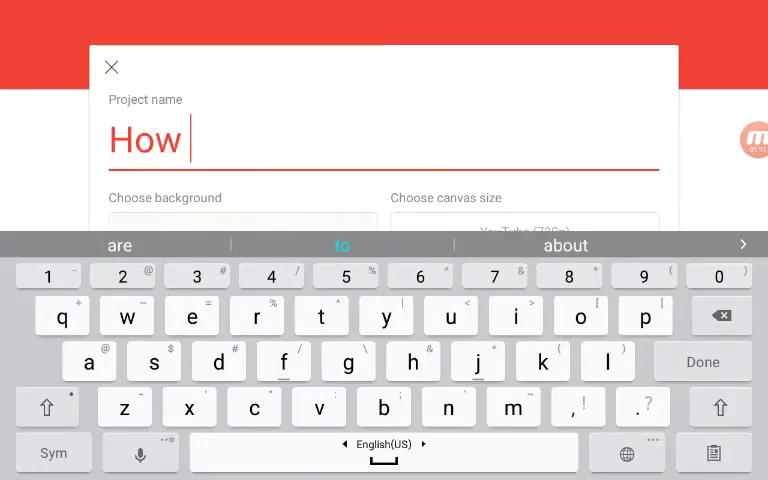
{"action": "type", "text": " i a"}
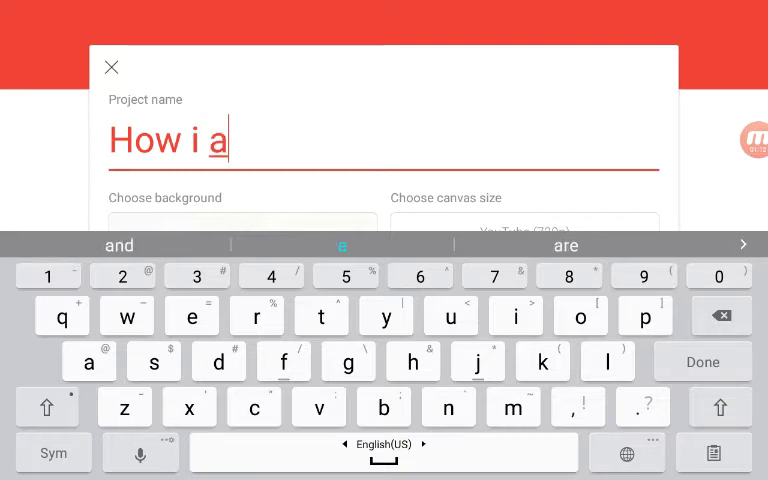
{"action": "type", "text": "nim"}
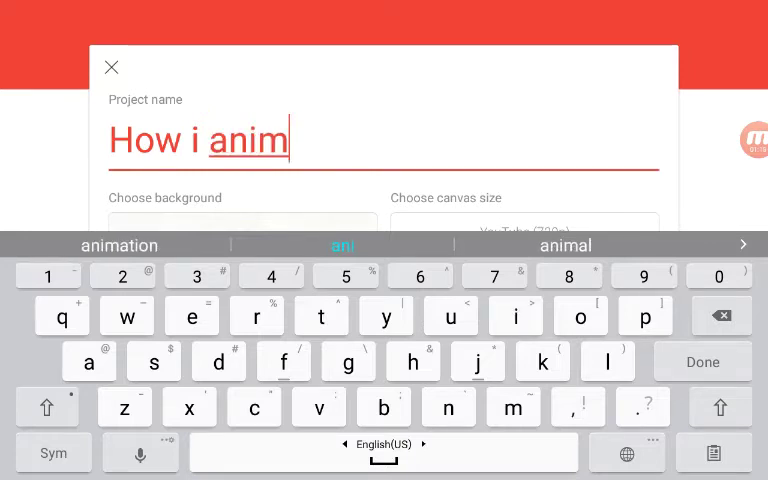
{"action": "type", "text": "at"}
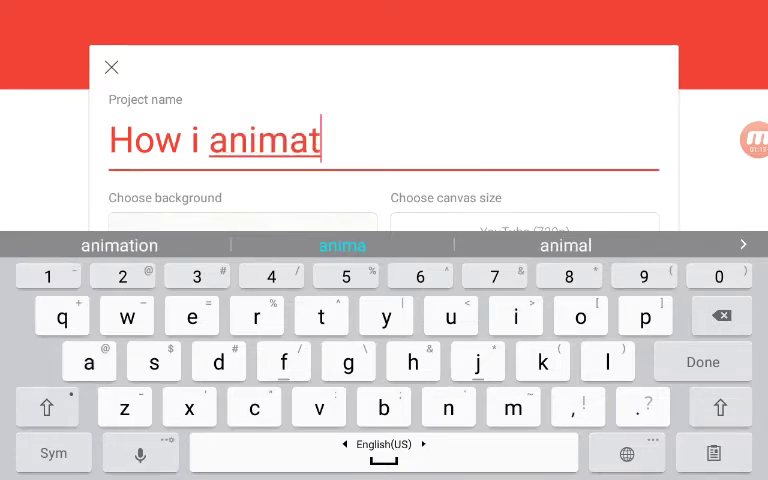
{"action": "type", "text": "e"}
{"action": "key", "text": "Return"}
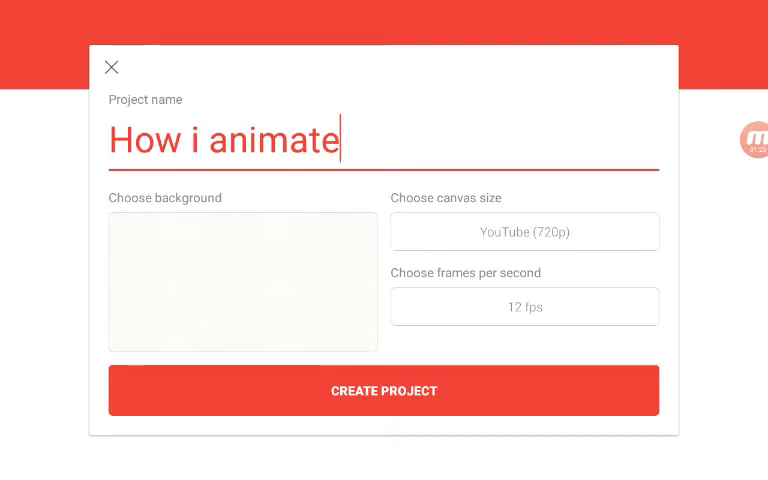
{"action": "left_click", "coordinate": [383, 390]}
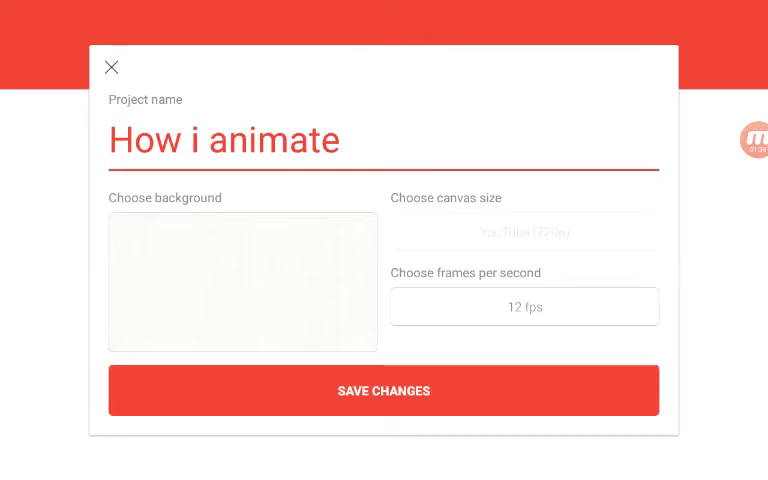
Step: Review the background and custom colour options, closing them without changes
{"action": "left_click", "coordinate": [243, 282]}
{"action": "left_click", "coordinate": [648, 317]}
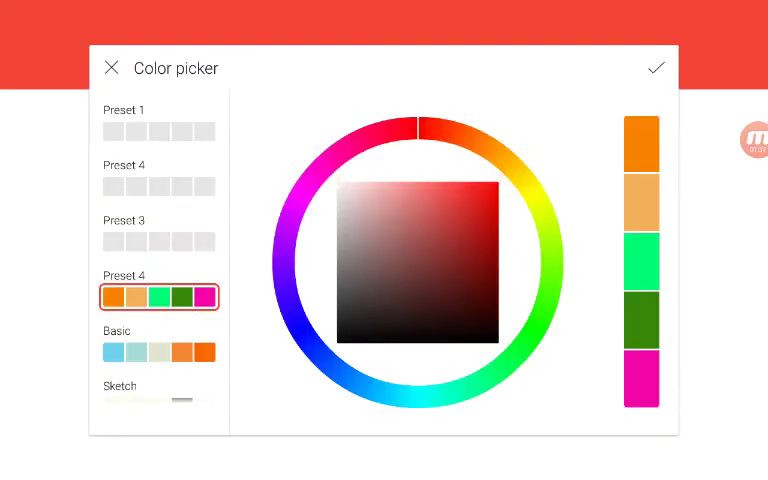
{"action": "key", "text": "Escape"}
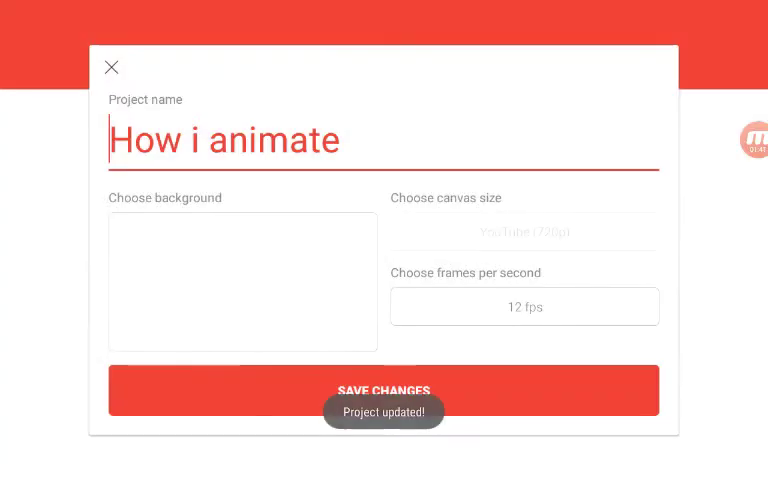
{"action": "scroll", "coordinate": [384, 240], "scroll_direction": "down", "scroll_amount": 3}
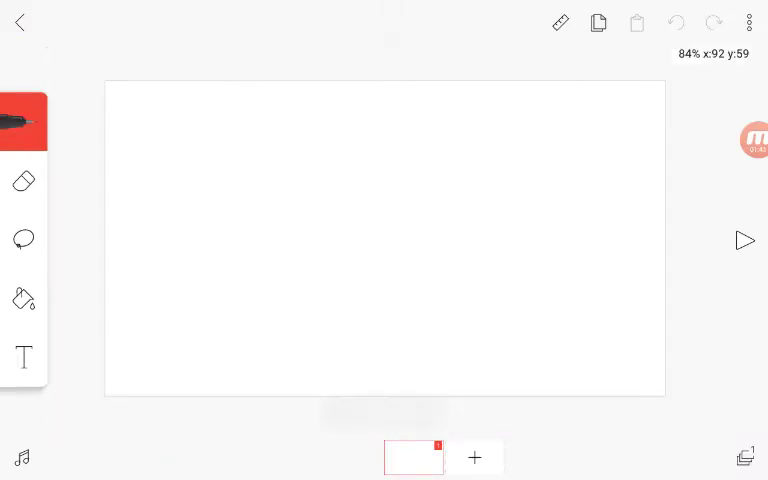
{"action": "scroll", "coordinate": [384, 240], "scroll_direction": "down", "scroll_amount": 2}
{"action": "scroll", "coordinate": [384, 240], "scroll_direction": "up", "scroll_amount": 2}
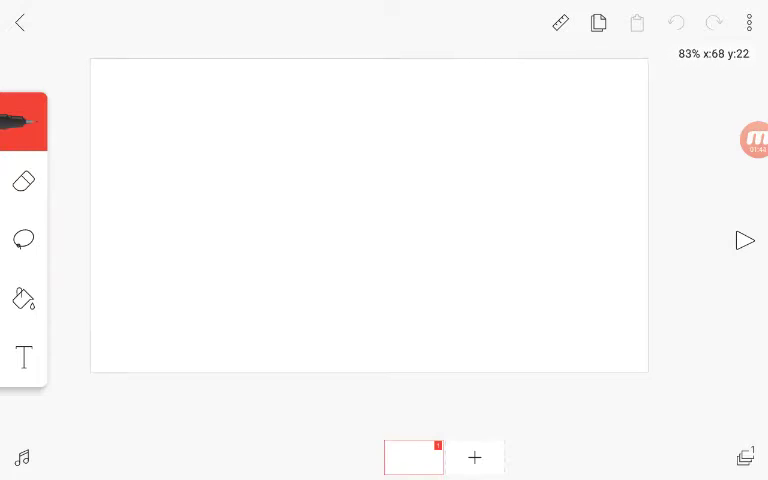
{"action": "left_click", "coordinate": [745, 457]}
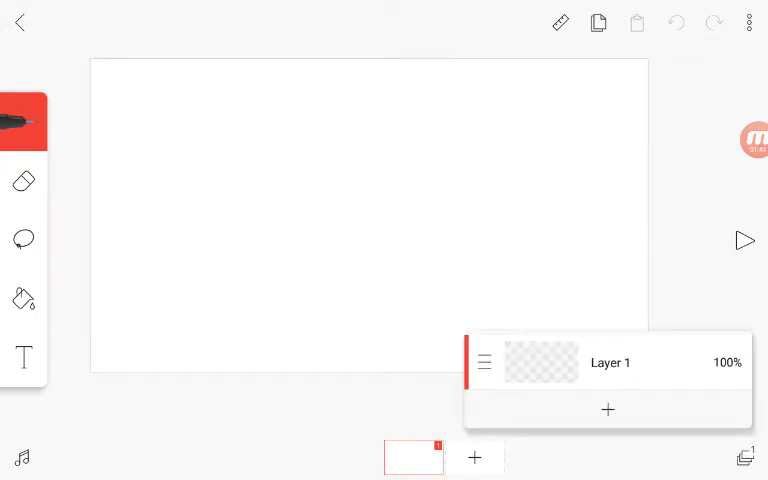
{"action": "left_click", "coordinate": [745, 457]}
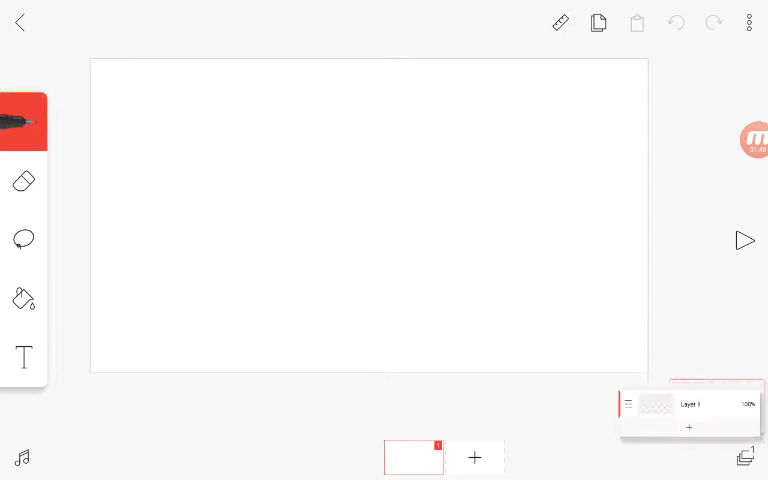
{"action": "left_click", "coordinate": [745, 457]}
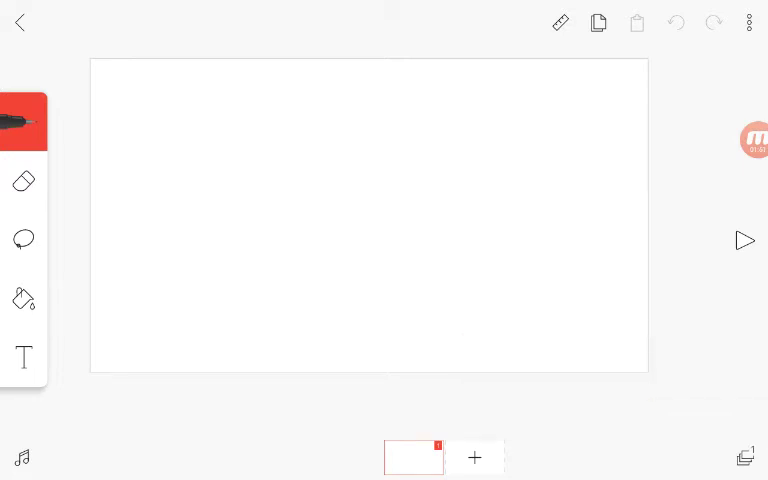
{"action": "scroll", "coordinate": [369, 215], "scroll_direction": "up", "scroll_amount": 2}
{"action": "scroll", "coordinate": [369, 215], "scroll_direction": "up", "scroll_amount": 1}
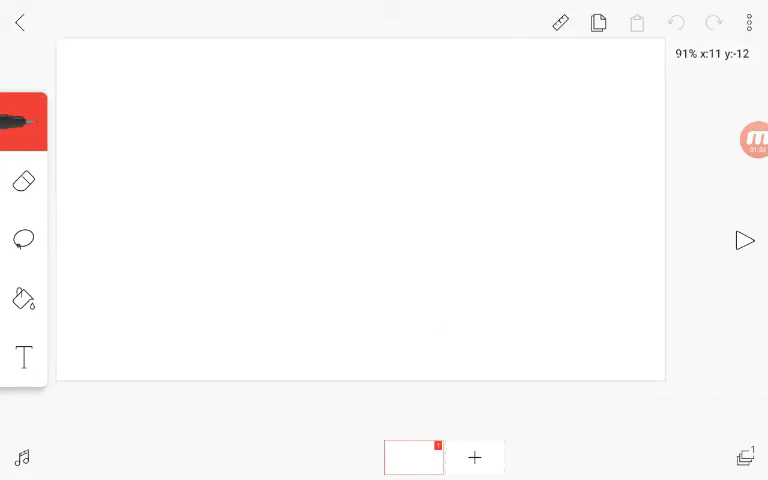
Step: Sketch the head outline, undoing the false-start strokes
{"action": "mouse_move", "coordinate": [322, 141]}
{"action": "left_mouse_down"}
{"action": "mouse_move", "coordinate": [235, 240]}
{"action": "mouse_move", "coordinate": [257, 202]}
{"action": "mouse_move", "coordinate": [325, 248]}
{"action": "left_mouse_up"}
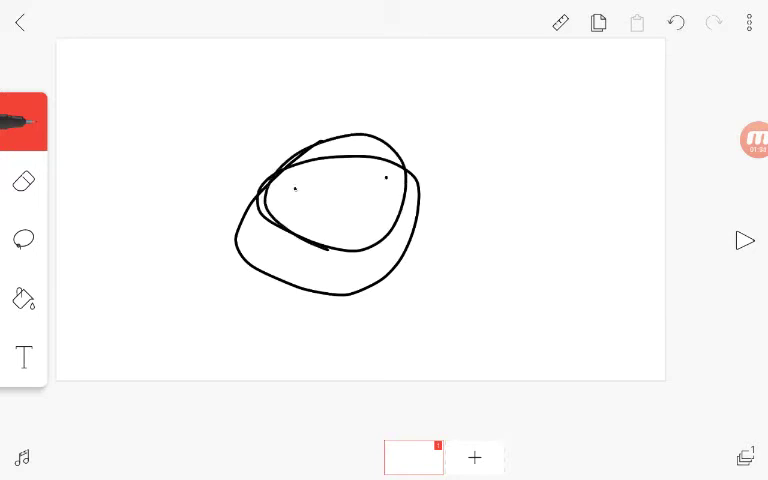
{"action": "left_click", "coordinate": [676, 22]}
{"action": "left_click", "coordinate": [676, 22]}
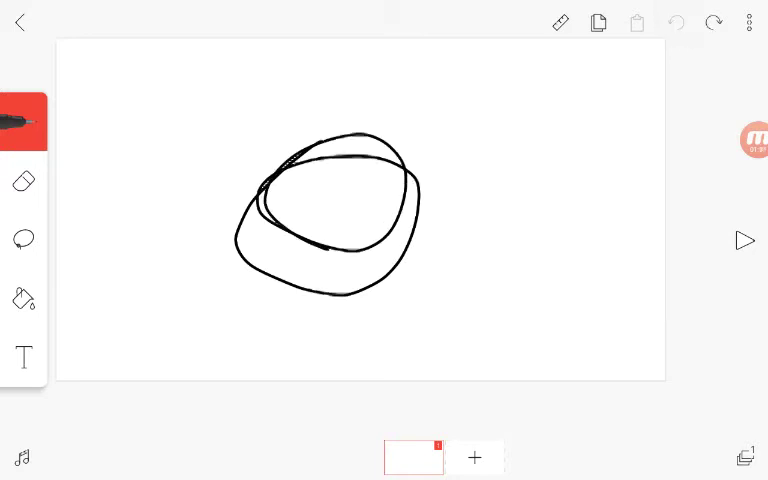
{"action": "left_click", "coordinate": [676, 22]}
{"action": "left_click", "coordinate": [676, 22]}
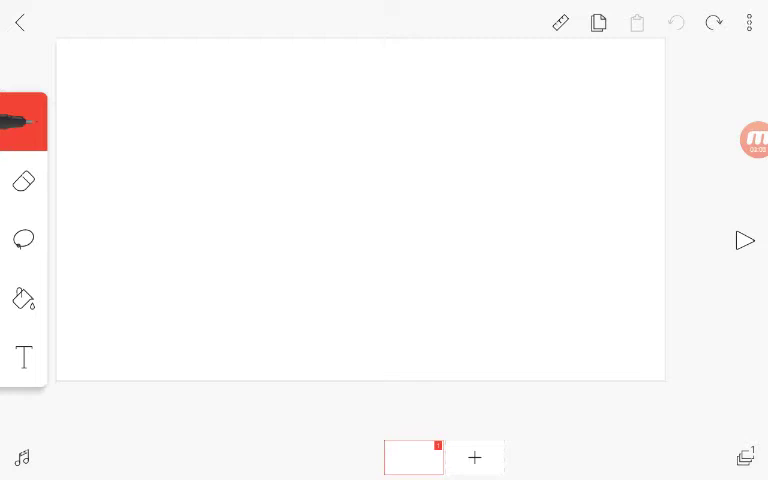
{"action": "left_click_drag", "start_coordinate": [181, 218], "coordinate": [351, 315]}
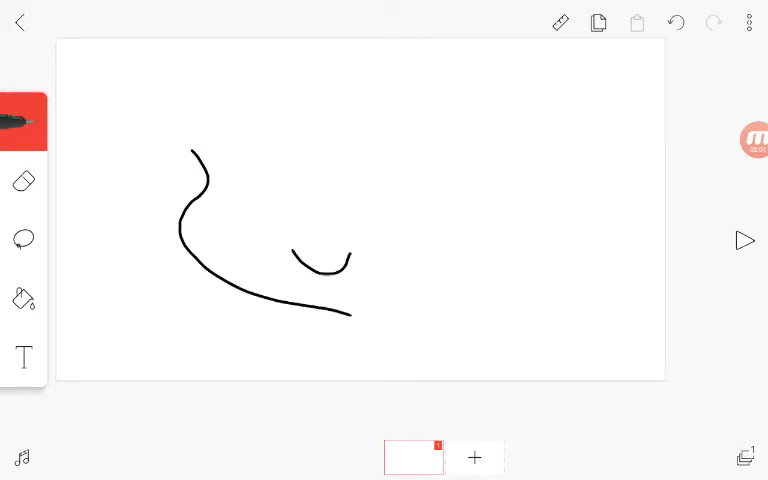
{"action": "left_click", "coordinate": [676, 22]}
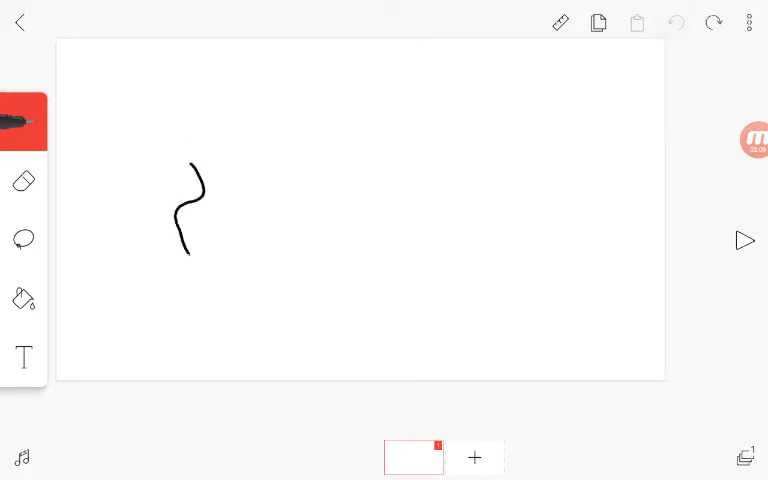
Step: Draw the jawline, right cheek tuft, and both eyes with a pupil
{"action": "mouse_move", "coordinate": [189, 253]}
{"action": "left_mouse_down"}
{"action": "mouse_move", "coordinate": [326, 283]}
{"action": "mouse_move", "coordinate": [385, 255]}
{"action": "left_mouse_up"}
{"action": "left_click_drag", "start_coordinate": [385, 183], "coordinate": [426, 220]}
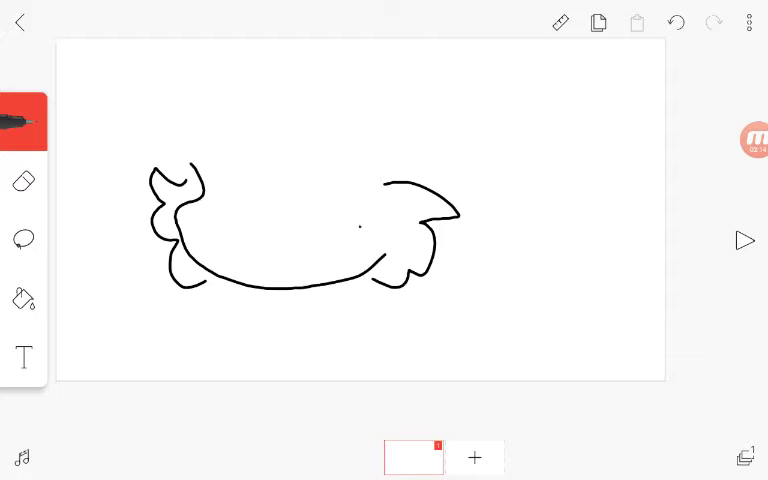
{"action": "left_click_drag", "start_coordinate": [360, 226], "coordinate": [297, 222]}
{"action": "left_click_drag", "start_coordinate": [335, 147], "coordinate": [304, 188]}
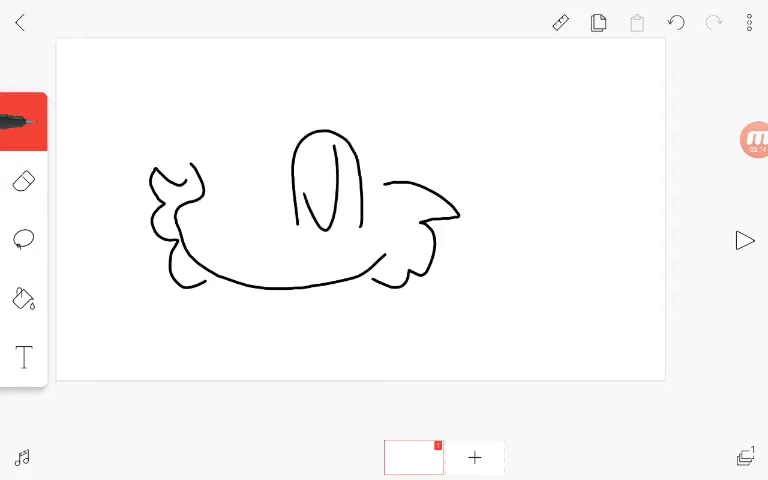
{"action": "left_click_drag", "start_coordinate": [225, 172], "coordinate": [258, 222]}
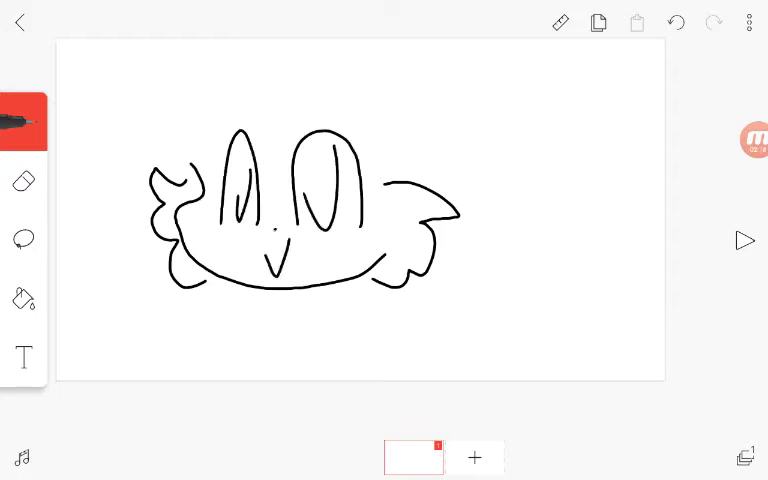
Step: Add the ears, top of the head and shoulders, then copy the drawing
{"action": "left_click_drag", "start_coordinate": [400, 94], "coordinate": [455, 213]}
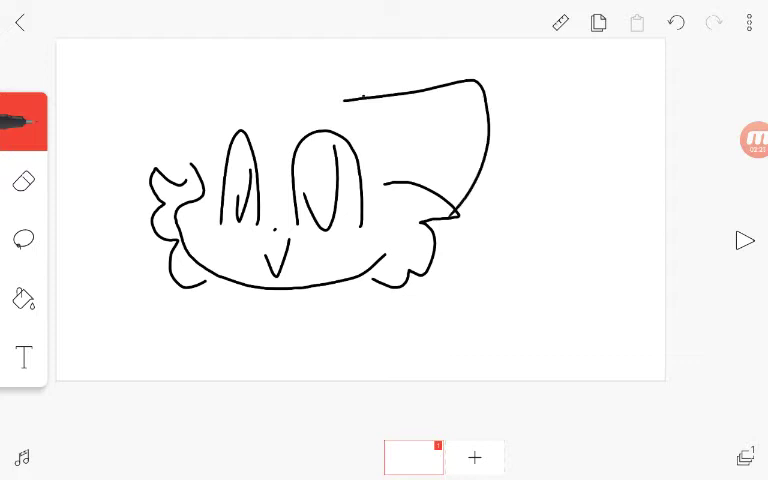
{"action": "mouse_move", "coordinate": [312, 66]}
{"action": "left_mouse_down"}
{"action": "mouse_move", "coordinate": [155, 97]}
{"action": "mouse_move", "coordinate": [150, 188]}
{"action": "left_mouse_up"}
{"action": "left_click_drag", "start_coordinate": [305, 292], "coordinate": [393, 347]}
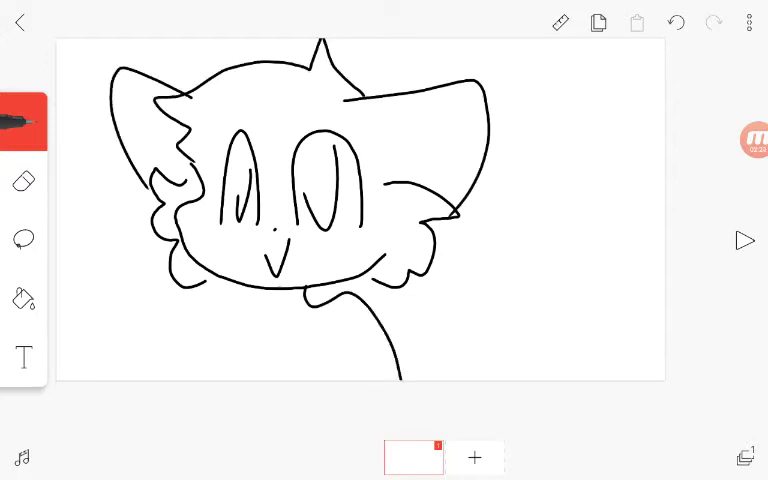
{"action": "left_click_drag", "start_coordinate": [278, 288], "coordinate": [177, 380]}
{"action": "left_click", "coordinate": [598, 22]}
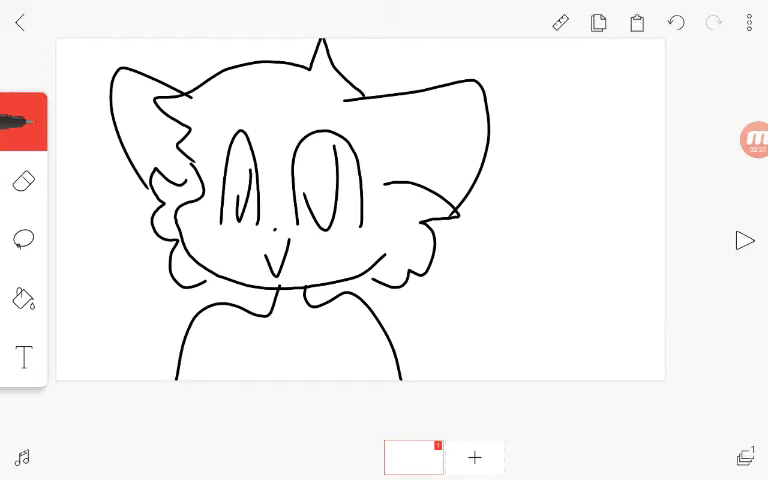
Step: Preview the one-frame animation and add several blank frames after it
{"action": "left_click", "coordinate": [745, 240]}
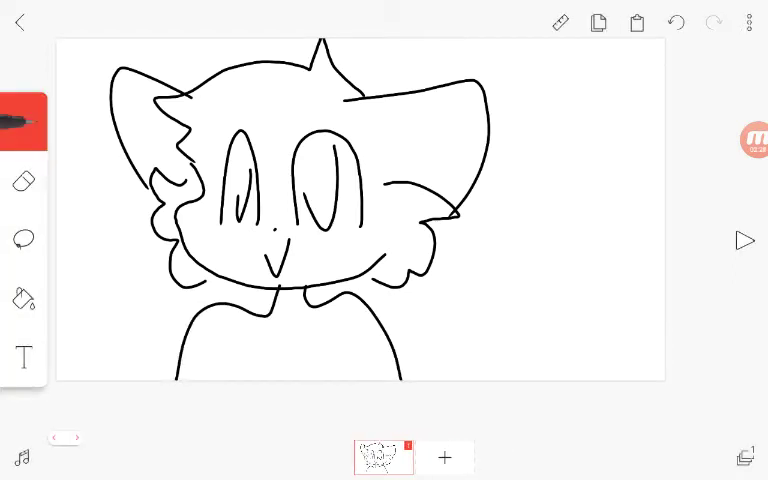
{"action": "left_click", "coordinate": [445, 457]}
{"action": "left_click", "coordinate": [270, 219]}
{"action": "left_click", "coordinate": [445, 457]}
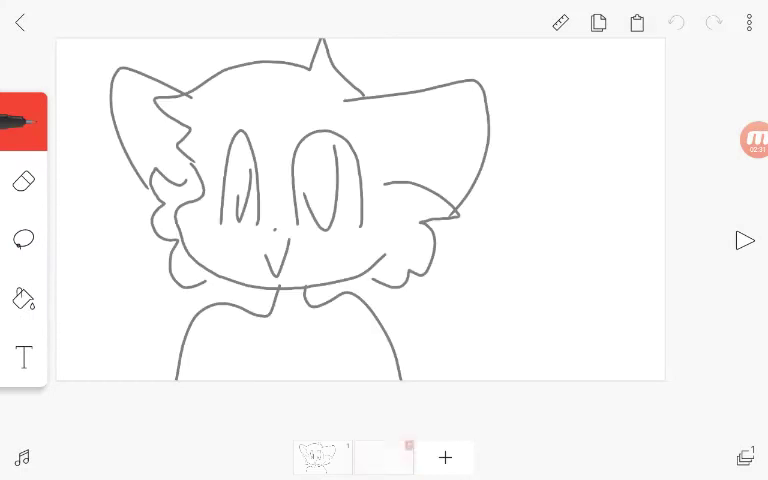
{"action": "left_click", "coordinate": [445, 457]}
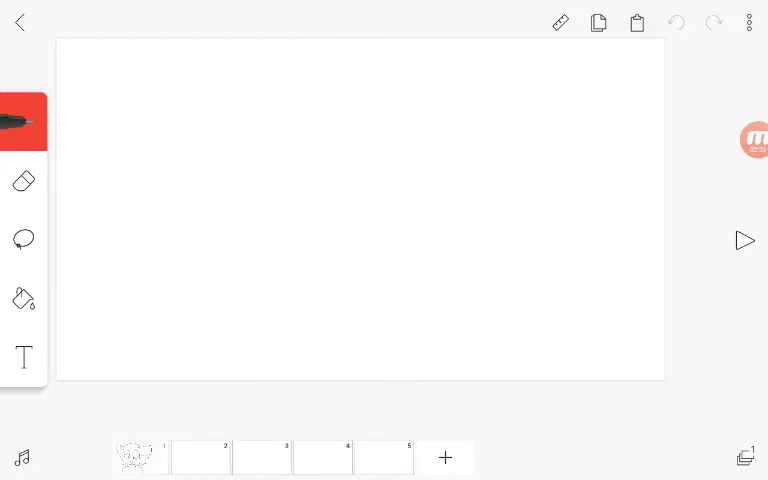
{"action": "left_click", "coordinate": [445, 457]}
{"action": "left_click", "coordinate": [445, 457]}
Step: Paste the character drawing onto frame 2, preview, and stop on blank frame 3
{"action": "left_click", "coordinate": [745, 240]}
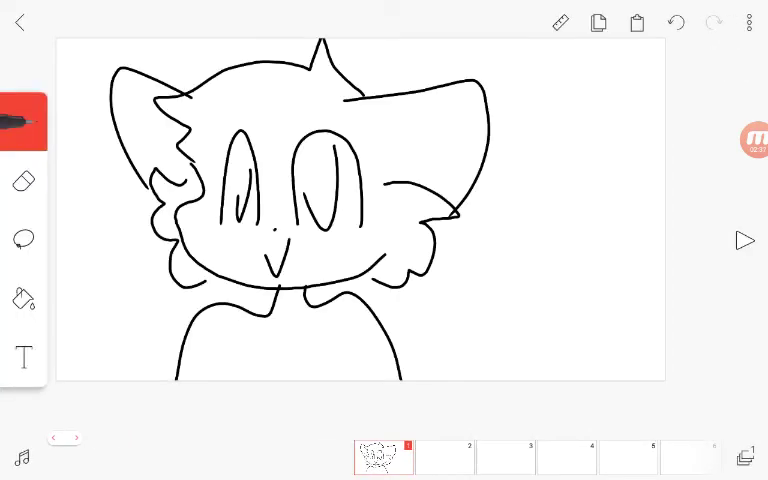
{"action": "left_click", "coordinate": [745, 240]}
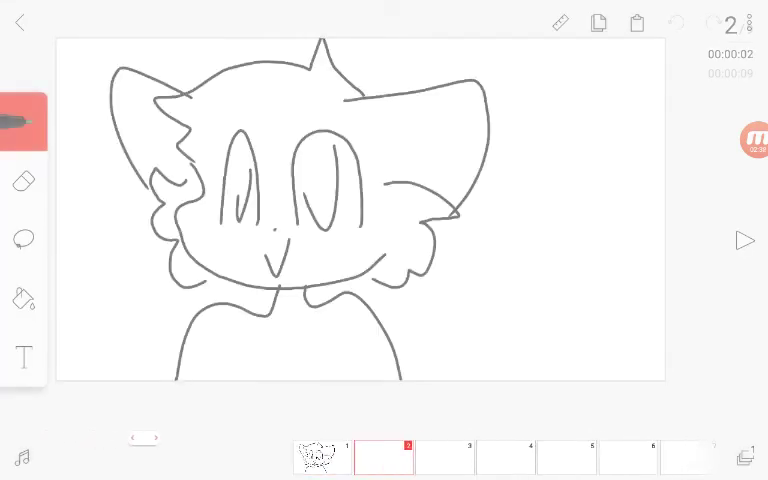
{"action": "left_click", "coordinate": [637, 22]}
{"action": "left_click", "coordinate": [745, 240]}
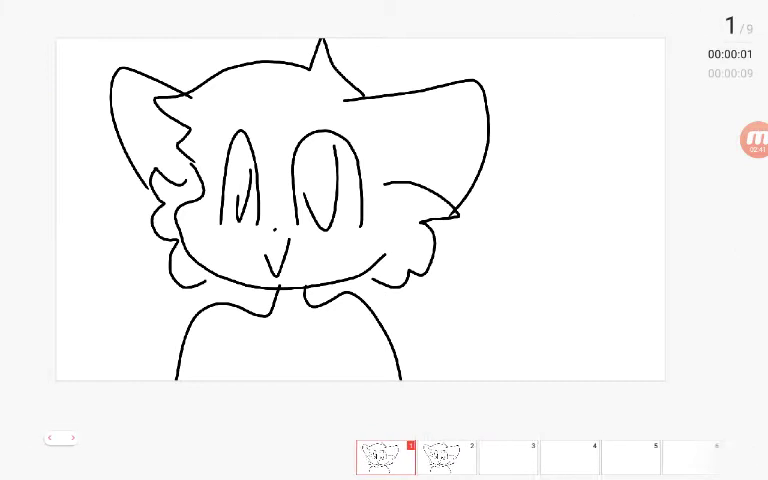
{"action": "left_click", "coordinate": [360, 210]}
{"action": "scroll", "coordinate": [360, 210], "scroll_direction": "up", "scroll_amount": 3}
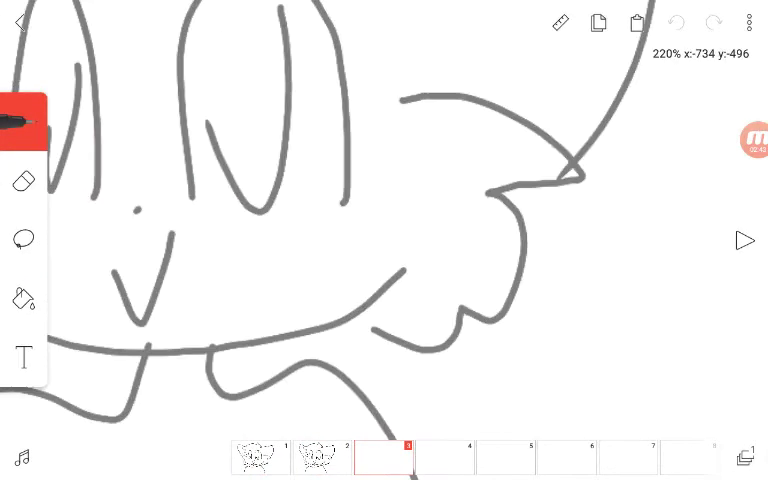
Step: On frame 3, trace both eyes, the nose and the jaw line, undoing the mouth stroke
{"action": "mouse_move", "coordinate": [310, 52]}
{"action": "left_mouse_down"}
{"action": "mouse_move", "coordinate": [345, 203]}
{"action": "mouse_move", "coordinate": [185, 202]}
{"action": "left_mouse_up"}
{"action": "scroll", "coordinate": [300, 200], "scroll_direction": "up", "scroll_amount": 1}
{"action": "mouse_move", "coordinate": [290, 100]}
{"action": "left_mouse_down"}
{"action": "mouse_move", "coordinate": [292, 250]}
{"action": "mouse_move", "coordinate": [212, 122]}
{"action": "mouse_move", "coordinate": [217, 255]}
{"action": "left_mouse_up"}
{"action": "scroll", "coordinate": [384, 240], "scroll_direction": "down", "scroll_amount": 1}
{"action": "mouse_move", "coordinate": [111, 303]}
{"action": "left_mouse_down"}
{"action": "mouse_move", "coordinate": [222, 140]}
{"action": "mouse_move", "coordinate": [140, 158]}
{"action": "left_mouse_up"}
{"action": "scroll", "coordinate": [384, 240], "scroll_direction": "up", "scroll_amount": 2}
{"action": "left_click", "coordinate": [224, 234]}
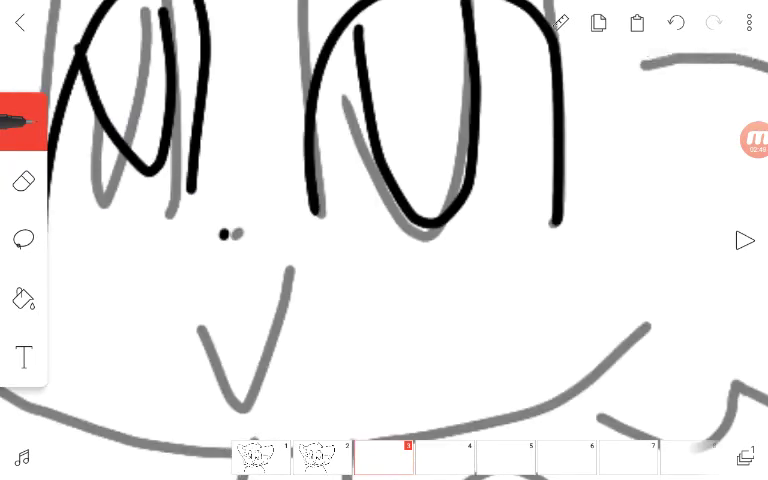
{"action": "left_click_drag", "start_coordinate": [176, 300], "coordinate": [300, 278]}
{"action": "scroll", "coordinate": [384, 240], "scroll_direction": "down", "scroll_amount": 3}
{"action": "key", "text": "ctrl+z"}
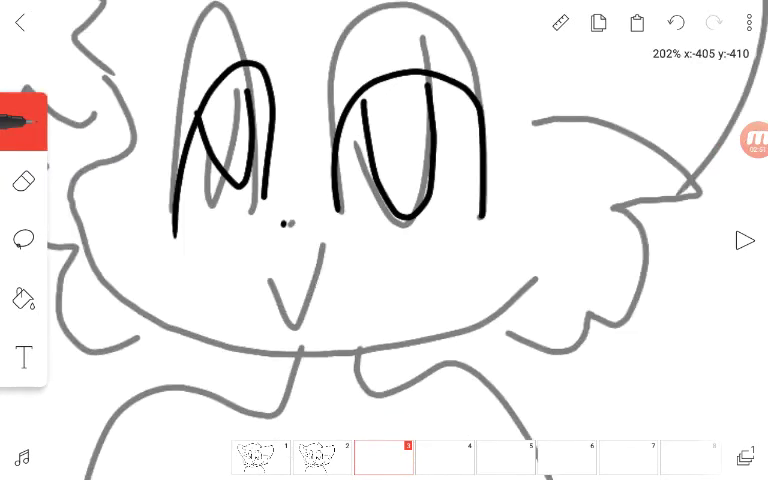
{"action": "scroll", "coordinate": [384, 240], "scroll_direction": "down", "scroll_amount": 1}
{"action": "mouse_move", "coordinate": [175, 142]}
{"action": "left_mouse_down"}
{"action": "mouse_move", "coordinate": [165, 291]}
{"action": "mouse_move", "coordinate": [358, 365]}
{"action": "left_mouse_up"}
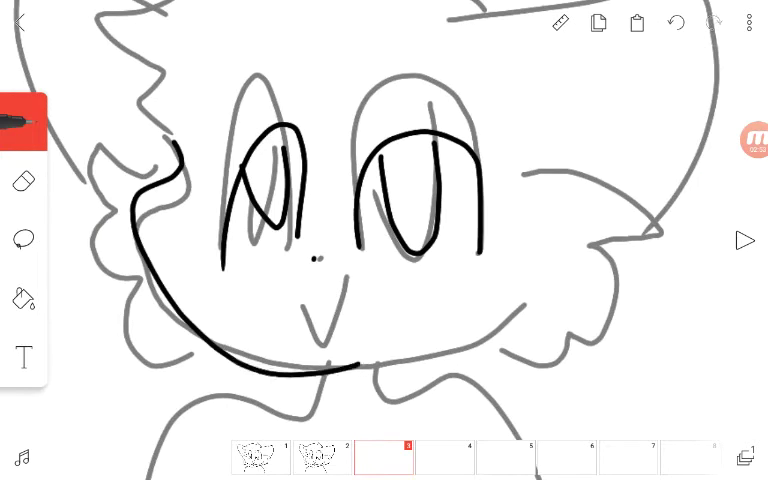
{"action": "key", "text": "ctrl+z"}
{"action": "left_click_drag", "start_coordinate": [173, 156], "coordinate": [506, 310]}
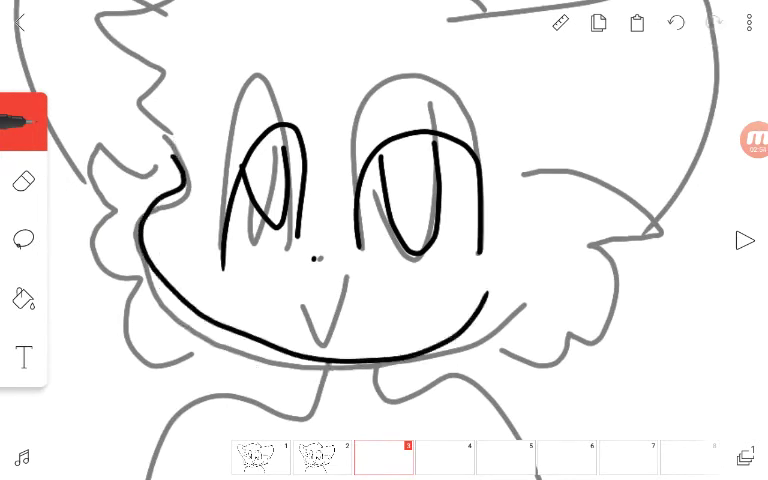
{"action": "scroll", "coordinate": [384, 240], "scroll_direction": "right", "scroll_amount": 2}
Step: Trace the cheek tuft, ear, head top, fur, chin, neck and body, then preview
{"action": "mouse_move", "coordinate": [429, 159]}
{"action": "left_mouse_down"}
{"action": "mouse_move", "coordinate": [480, 146]}
{"action": "mouse_move", "coordinate": [557, 214]}
{"action": "mouse_move", "coordinate": [514, 283]}
{"action": "mouse_move", "coordinate": [398, 288]}
{"action": "left_mouse_up"}
{"action": "scroll", "coordinate": [384, 240], "scroll_direction": "down", "scroll_amount": 2}
{"action": "scroll", "coordinate": [384, 240], "scroll_direction": "down", "scroll_amount": 2}
{"action": "mouse_move", "coordinate": [365, 123]}
{"action": "left_mouse_down"}
{"action": "mouse_move", "coordinate": [557, 146]}
{"action": "mouse_move", "coordinate": [531, 214]}
{"action": "left_mouse_up"}
{"action": "scroll", "coordinate": [384, 240], "scroll_direction": "up", "scroll_amount": 1}
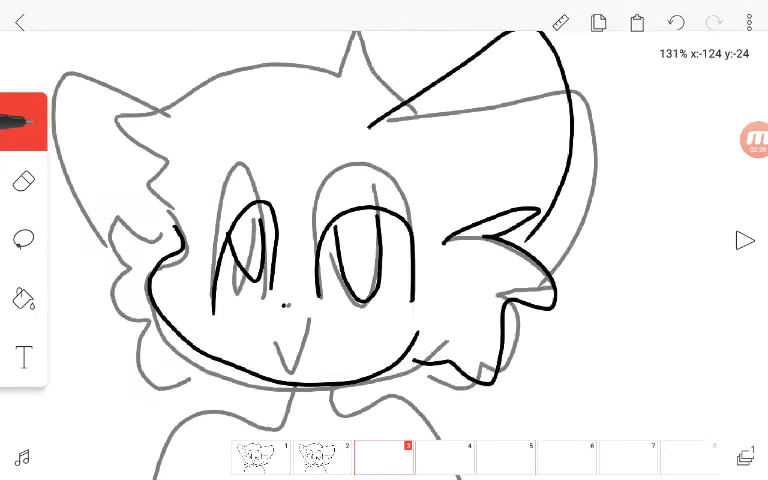
{"action": "scroll", "coordinate": [384, 240], "scroll_direction": "up", "scroll_amount": 1}
{"action": "mouse_move", "coordinate": [403, 106]}
{"action": "left_mouse_down"}
{"action": "mouse_move", "coordinate": [348, 82]}
{"action": "mouse_move", "coordinate": [171, 117]}
{"action": "mouse_move", "coordinate": [222, 214]}
{"action": "left_mouse_up"}
{"action": "scroll", "coordinate": [384, 240], "scroll_direction": "up", "scroll_amount": 1}
{"action": "scroll", "coordinate": [384, 240], "scroll_direction": "up", "scroll_amount": 1}
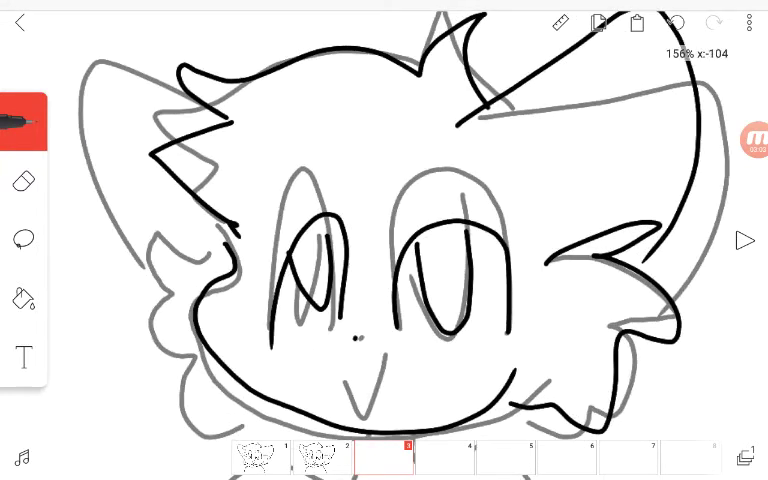
{"action": "mouse_move", "coordinate": [215, 106]}
{"action": "left_mouse_down"}
{"action": "mouse_move", "coordinate": [78, 100]}
{"action": "mouse_move", "coordinate": [165, 340]}
{"action": "left_mouse_up"}
{"action": "scroll", "coordinate": [384, 240], "scroll_direction": "up", "scroll_amount": 1}
{"action": "scroll", "coordinate": [384, 240], "scroll_direction": "up", "scroll_amount": 1}
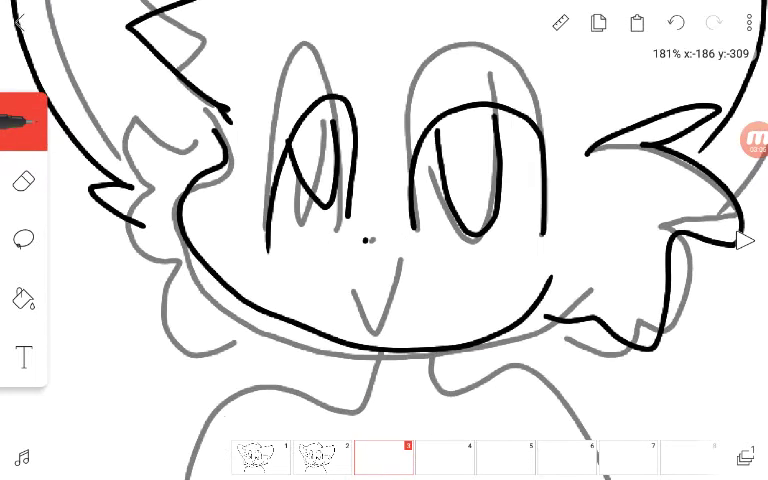
{"action": "mouse_move", "coordinate": [210, 155]}
{"action": "left_mouse_down"}
{"action": "mouse_move", "coordinate": [160, 190]}
{"action": "mouse_move", "coordinate": [137, 341]}
{"action": "mouse_move", "coordinate": [226, 368]}
{"action": "left_mouse_up"}
{"action": "scroll", "coordinate": [384, 240], "scroll_direction": "down", "scroll_amount": 1}
{"action": "scroll", "coordinate": [384, 240], "scroll_direction": "down", "scroll_amount": 1}
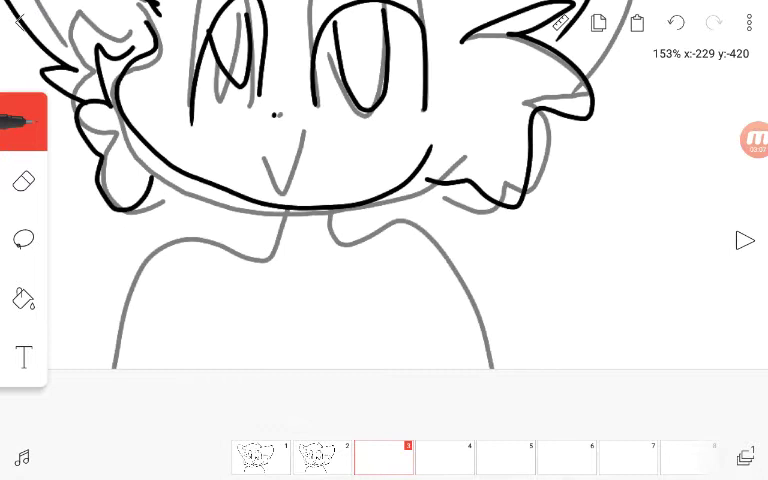
{"action": "mouse_move", "coordinate": [285, 202]}
{"action": "left_mouse_down"}
{"action": "mouse_move", "coordinate": [263, 242]}
{"action": "mouse_move", "coordinate": [134, 330]}
{"action": "left_mouse_up"}
{"action": "mouse_move", "coordinate": [340, 237]}
{"action": "left_mouse_down"}
{"action": "mouse_move", "coordinate": [435, 255]}
{"action": "mouse_move", "coordinate": [520, 212]}
{"action": "left_mouse_up"}
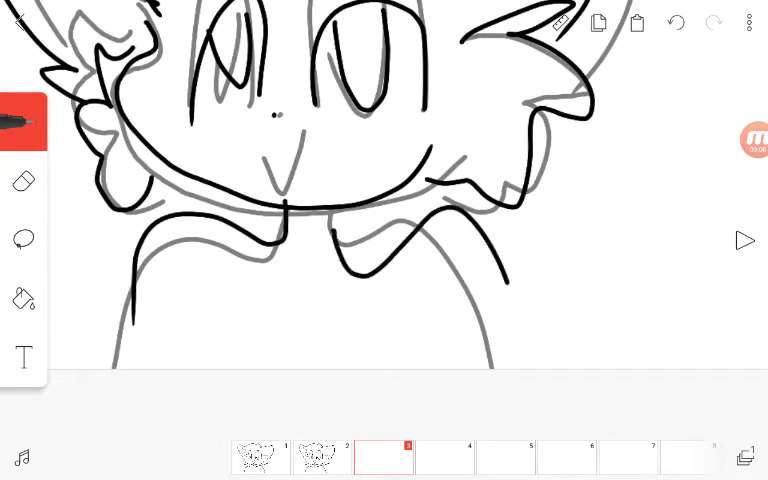
{"action": "left_click", "coordinate": [676, 22]}
{"action": "left_click_drag", "start_coordinate": [328, 212], "coordinate": [490, 368]}
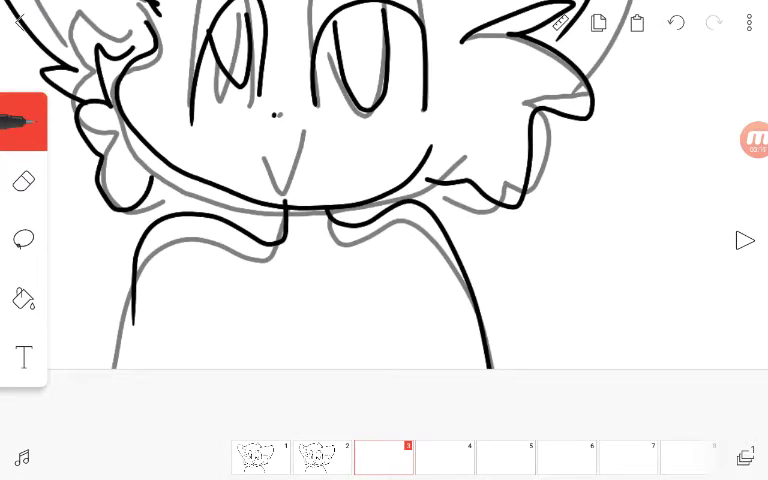
{"action": "left_click", "coordinate": [745, 240]}
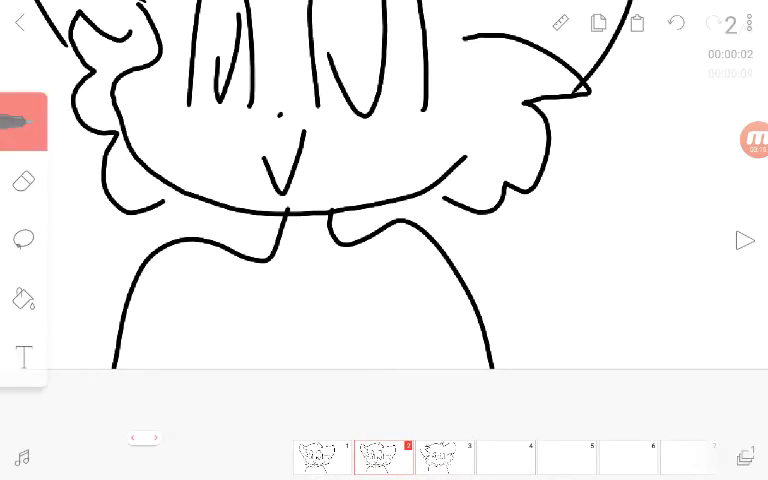
Step: Stop on frame 4 and trace the right ear, head-top arc and left head outline
{"action": "left_click", "coordinate": [745, 240]}
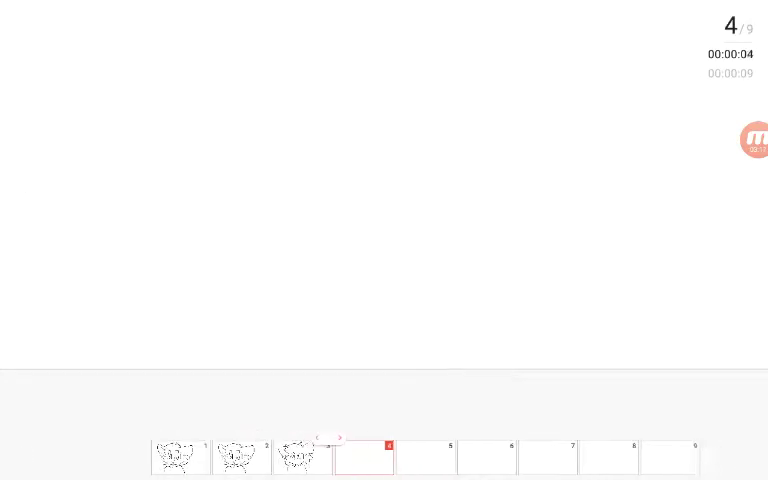
{"action": "scroll", "coordinate": [395, 260], "scroll_direction": "down", "scroll_amount": 3}
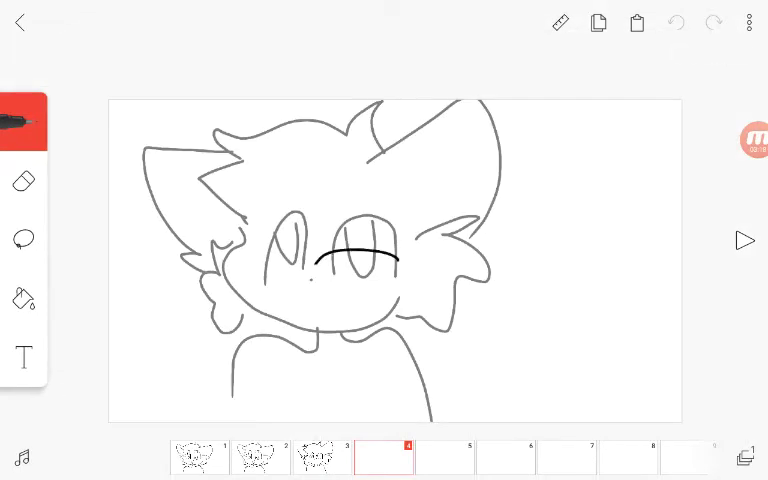
{"action": "scroll", "coordinate": [390, 315], "scroll_direction": "up", "scroll_amount": 2}
{"action": "scroll", "coordinate": [390, 315], "scroll_direction": "up", "scroll_amount": 3}
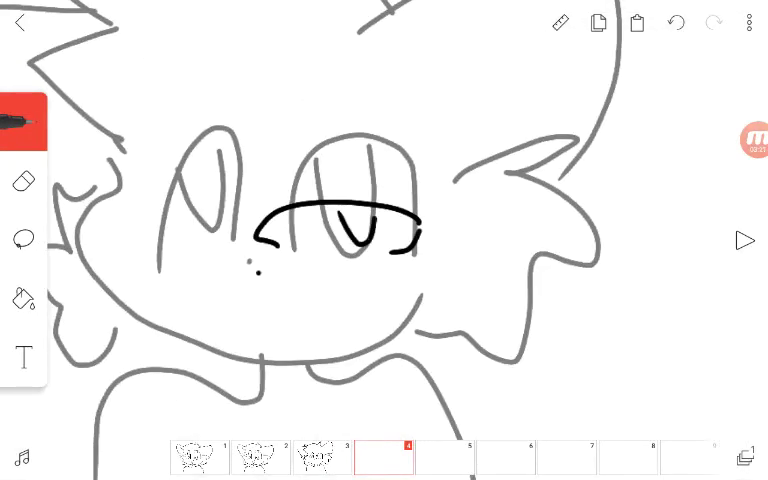
{"action": "scroll", "coordinate": [231, 255], "scroll_direction": "up", "scroll_amount": 2}
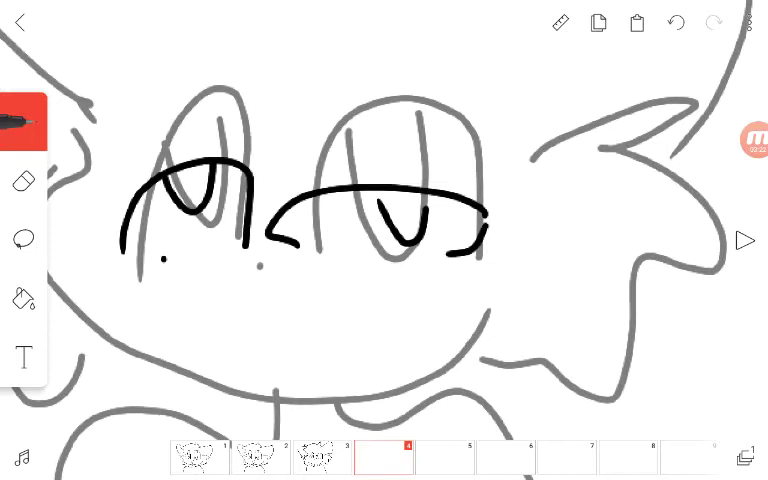
{"action": "scroll", "coordinate": [245, 273], "scroll_direction": "up", "scroll_amount": 2}
{"action": "scroll", "coordinate": [330, 240], "scroll_direction": "down", "scroll_amount": 3}
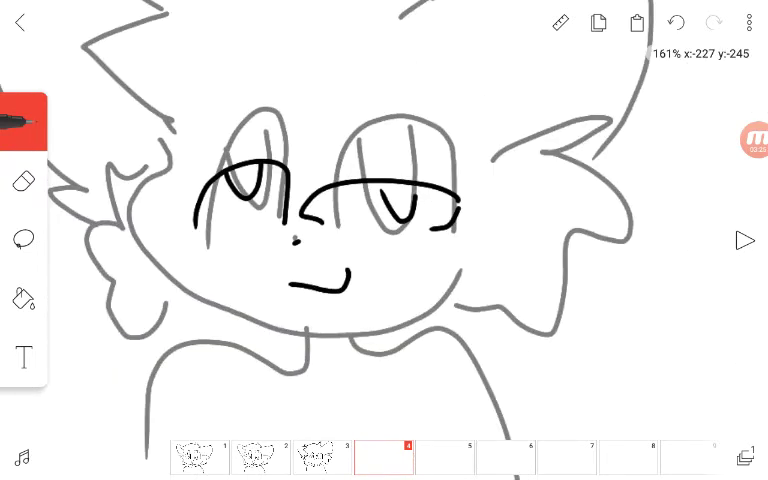
{"action": "scroll", "coordinate": [330, 240], "scroll_direction": "down", "scroll_amount": 1}
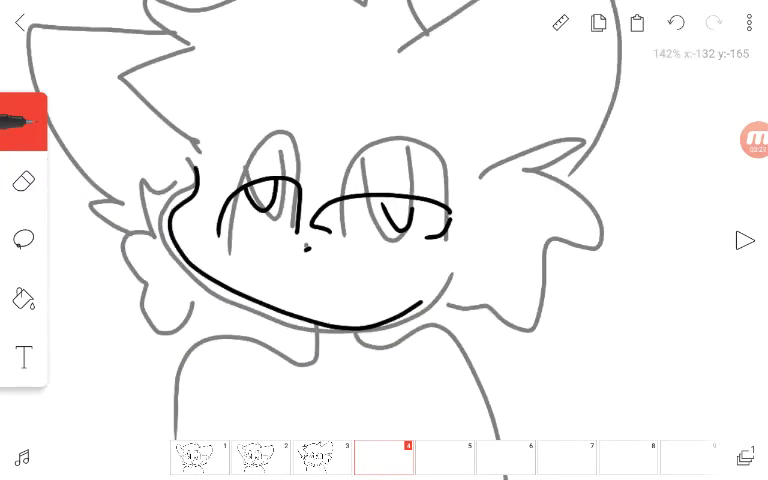
{"action": "scroll", "coordinate": [330, 240], "scroll_direction": "down", "scroll_amount": 1}
{"action": "left_click_drag", "start_coordinate": [513, 106], "coordinate": [456, 209]}
{"action": "scroll", "coordinate": [330, 240], "scroll_direction": "down", "scroll_amount": 1}
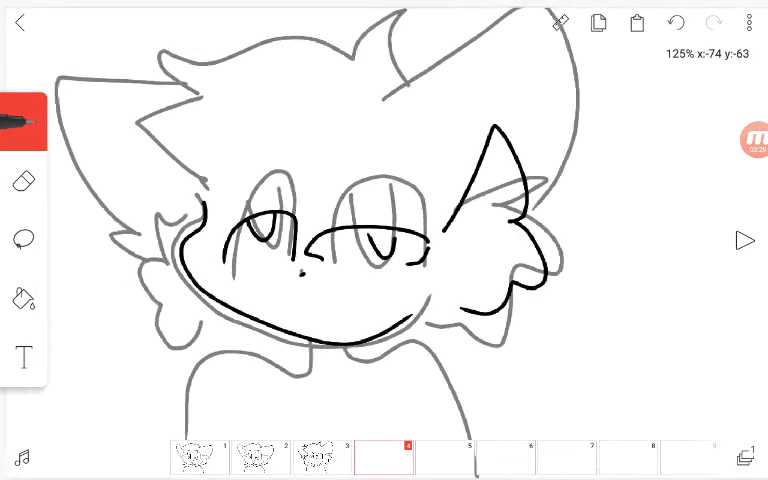
{"action": "scroll", "coordinate": [330, 240], "scroll_direction": "down", "scroll_amount": 1}
{"action": "left_click_drag", "start_coordinate": [515, 52], "coordinate": [535, 140]}
{"action": "scroll", "coordinate": [384, 240], "scroll_direction": "up", "scroll_amount": 1}
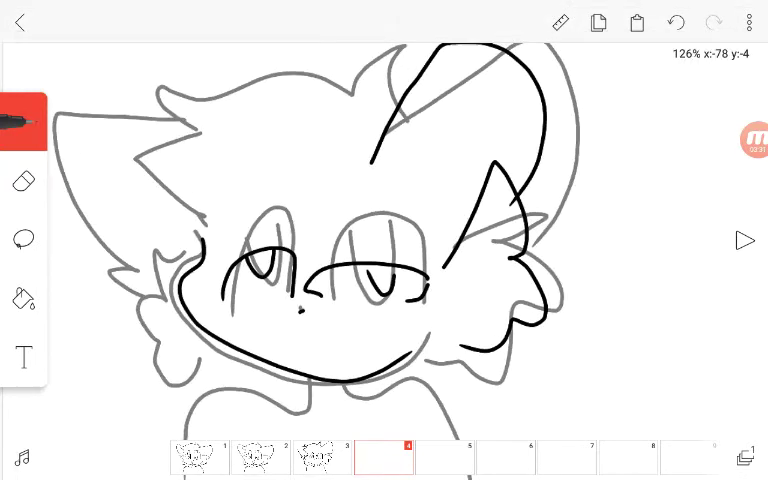
{"action": "scroll", "coordinate": [384, 240], "scroll_direction": "up", "scroll_amount": 2}
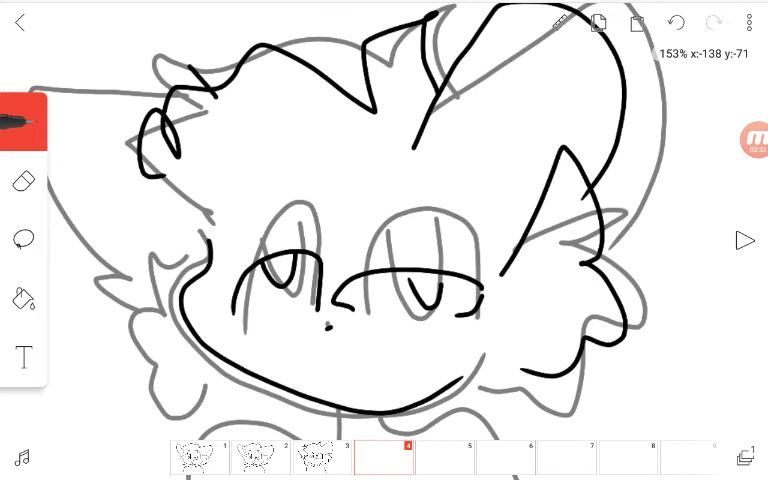
{"action": "left_click_drag", "start_coordinate": [105, 35], "coordinate": [175, 280]}
{"action": "scroll", "coordinate": [384, 240], "scroll_direction": "up", "scroll_amount": 2}
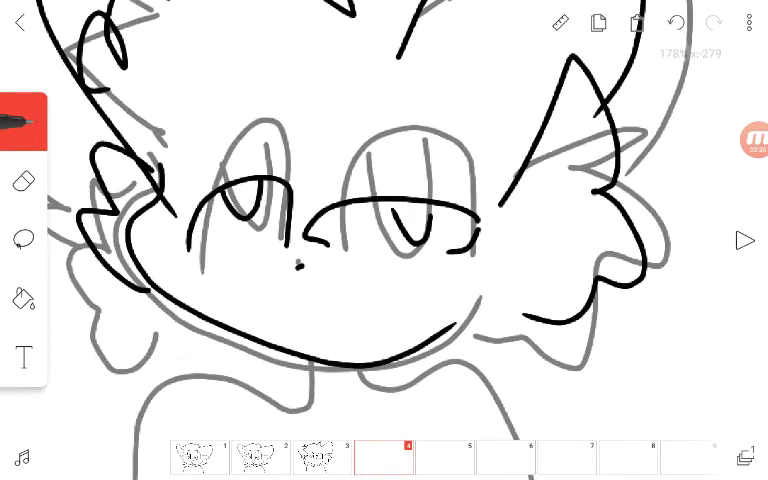
{"action": "scroll", "coordinate": [384, 240], "scroll_direction": "down", "scroll_amount": 2}
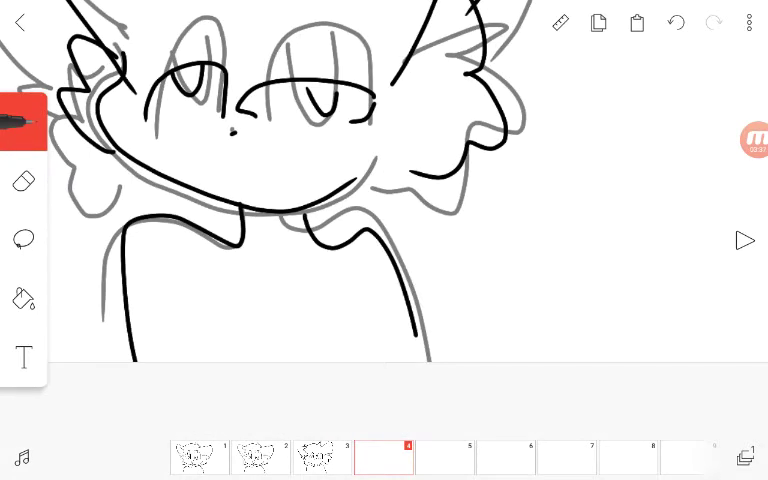
{"action": "scroll", "coordinate": [384, 240], "scroll_direction": "down", "scroll_amount": 5}
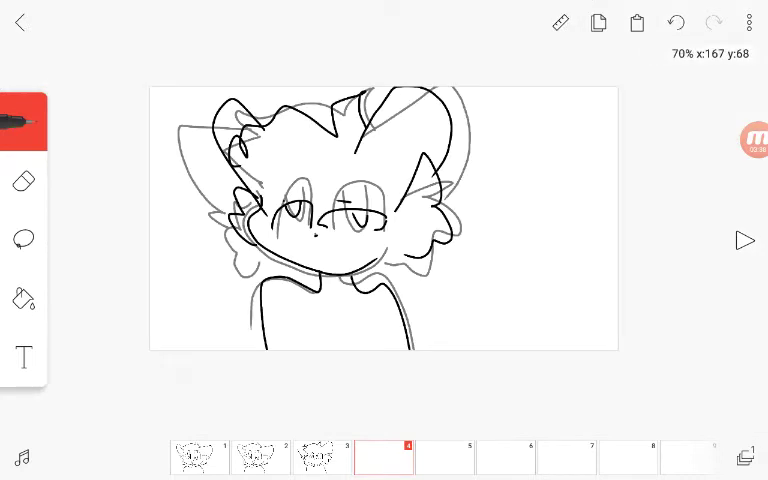
Step: Play back the four drawn frames, stop, and scroll to empty frame 5
{"action": "left_click", "coordinate": [745, 240]}
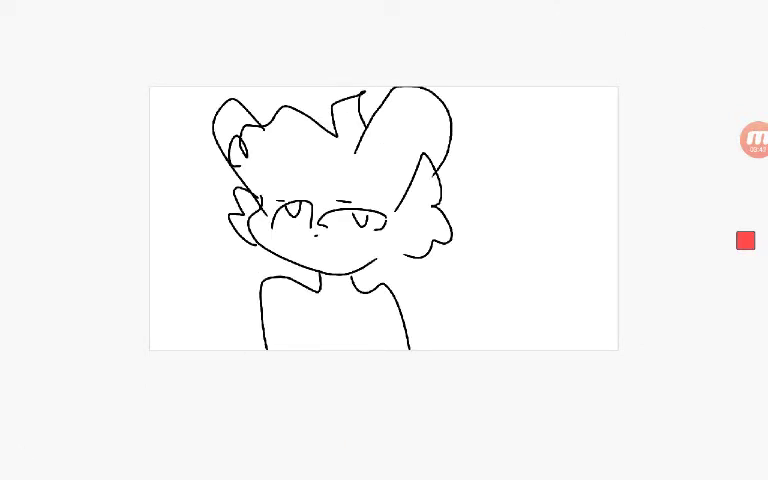
{"action": "left_click", "coordinate": [745, 240]}
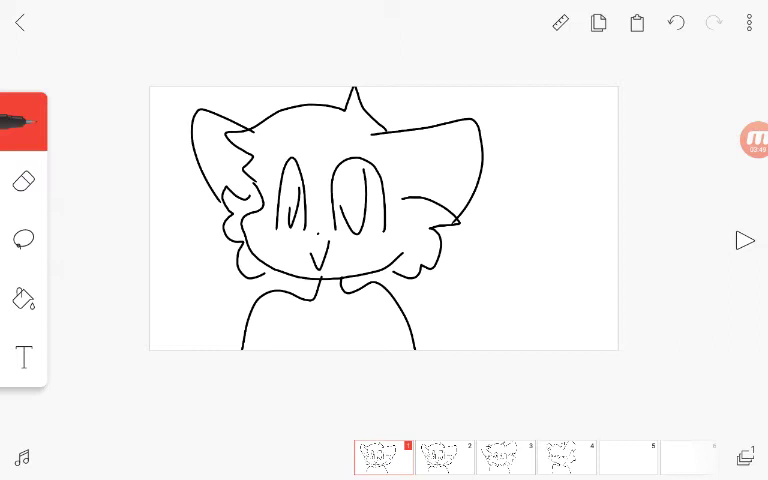
{"action": "left_click_drag", "start_coordinate": [420, 457], "coordinate": [195, 457]}
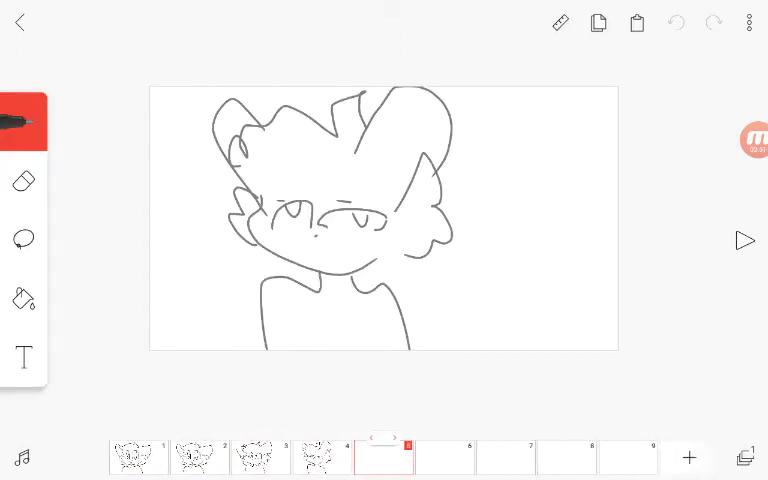
{"action": "scroll", "coordinate": [315, 204], "scroll_direction": "up", "scroll_amount": 5}
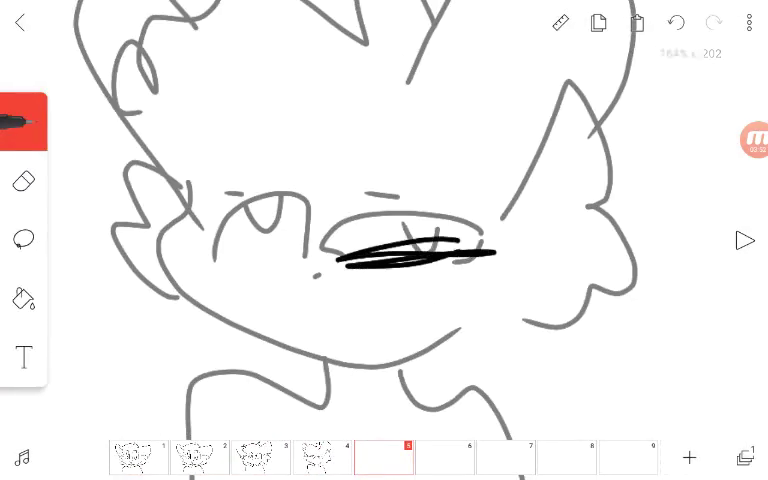
{"action": "scroll", "coordinate": [330, 240], "scroll_direction": "up", "scroll_amount": 3}
Step: On frame 5, add the closed-eye marks and the tilted head's ear, then preview
{"action": "left_click", "coordinate": [432, 219]}
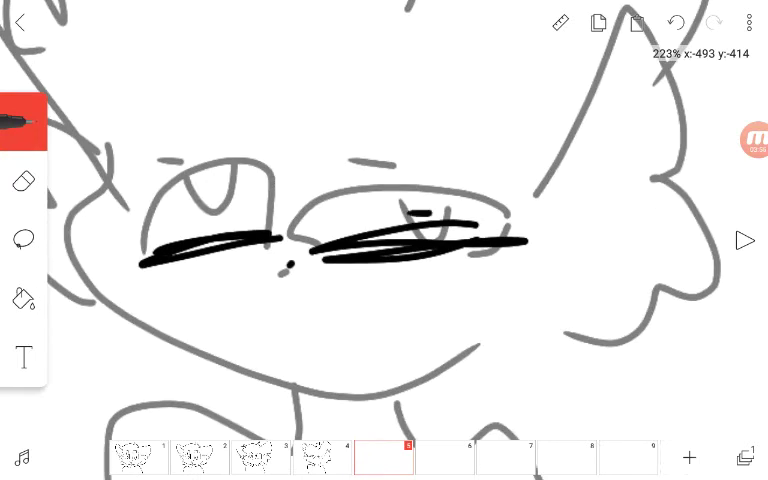
{"action": "left_click", "coordinate": [197, 211]}
{"action": "scroll", "coordinate": [330, 240], "scroll_direction": "down", "scroll_amount": 3}
{"action": "left_click_drag", "start_coordinate": [391, 180], "coordinate": [448, 167]}
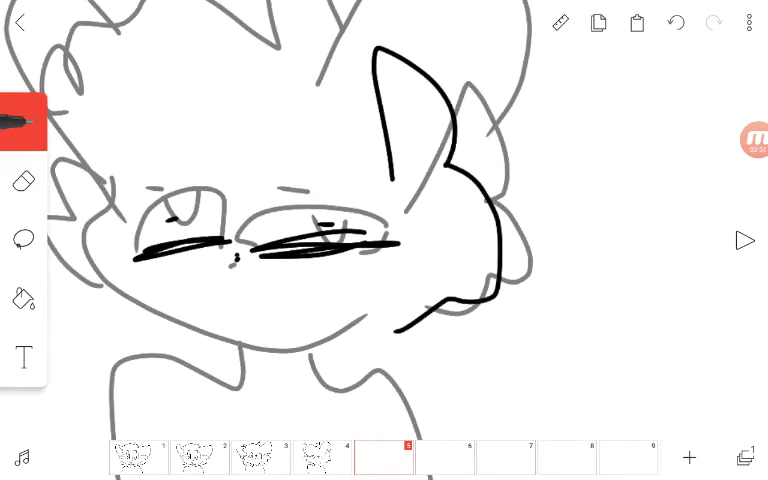
{"action": "scroll", "coordinate": [384, 260], "scroll_direction": "down", "scroll_amount": 2}
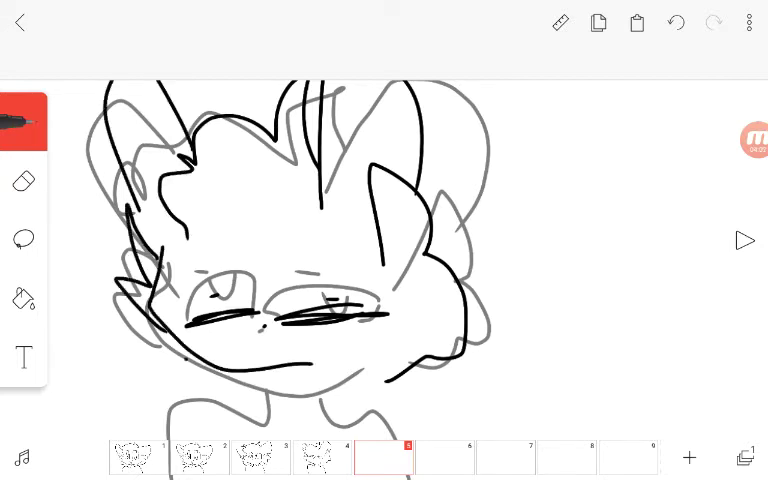
{"action": "scroll", "coordinate": [384, 260], "scroll_direction": "down", "scroll_amount": 3}
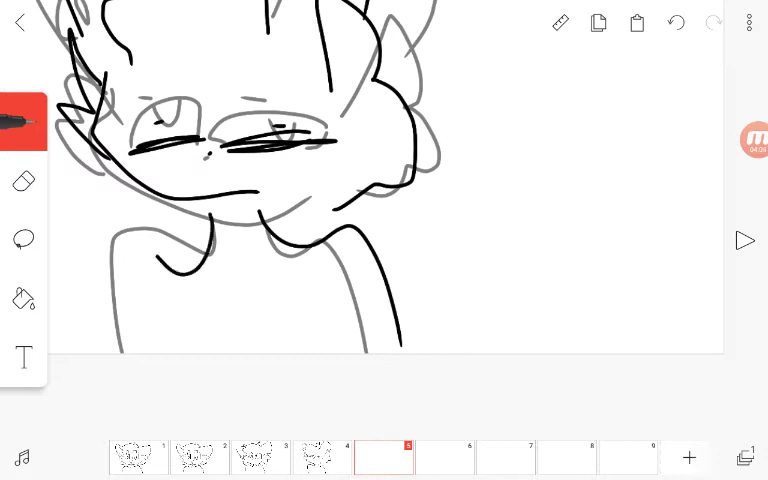
{"action": "left_click", "coordinate": [745, 240]}
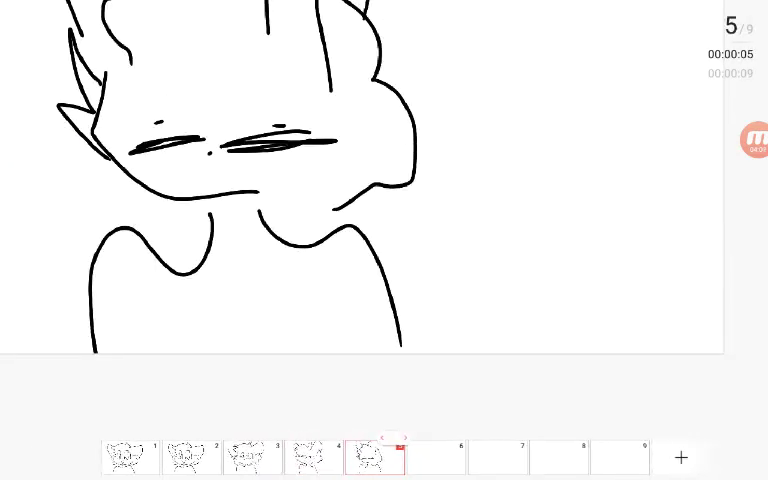
{"action": "scroll", "coordinate": [360, 180], "scroll_direction": "down", "scroll_amount": 3}
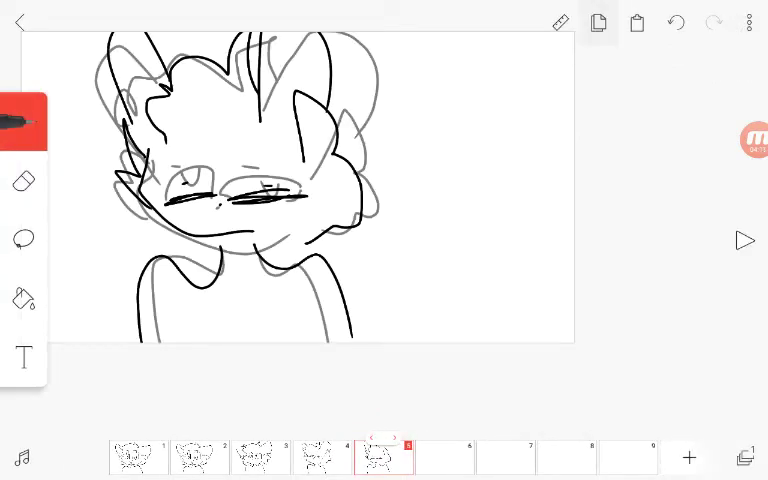
Step: Move on to frame 7 and paste the closed-eyes drawing into it
{"action": "left_click", "coordinate": [444, 457]}
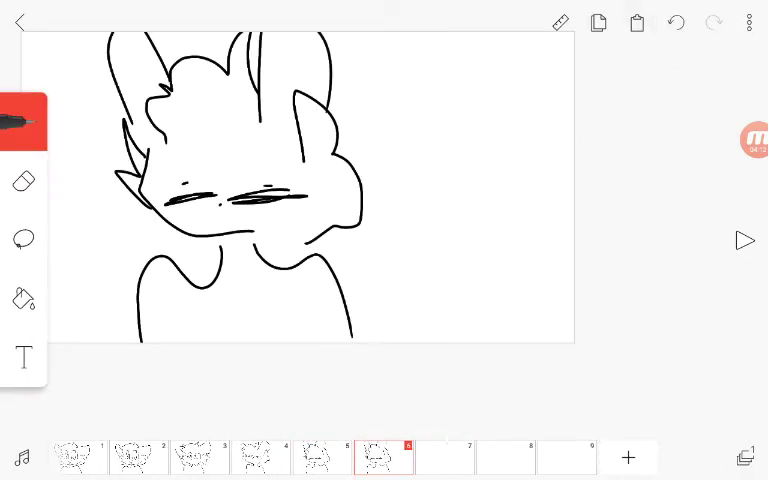
{"action": "left_click", "coordinate": [444, 457]}
{"action": "left_click", "coordinate": [637, 22]}
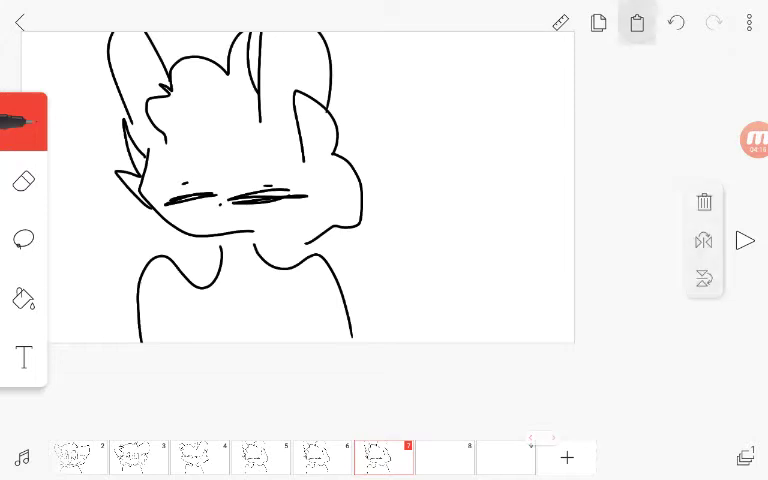
{"action": "left_click", "coordinate": [745, 240]}
Step: Compare with frame 4 and replay the animation from frame 3 to check timing
{"action": "left_click", "coordinate": [320, 457]}
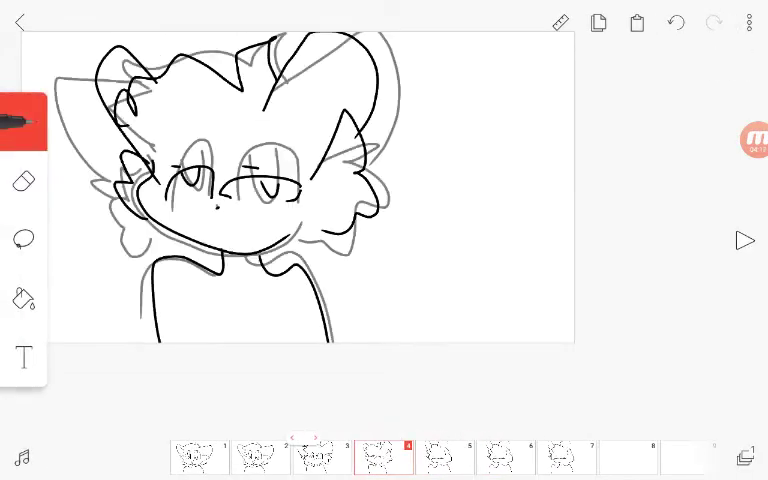
{"action": "left_click_drag", "start_coordinate": [505, 457], "coordinate": [383, 457]}
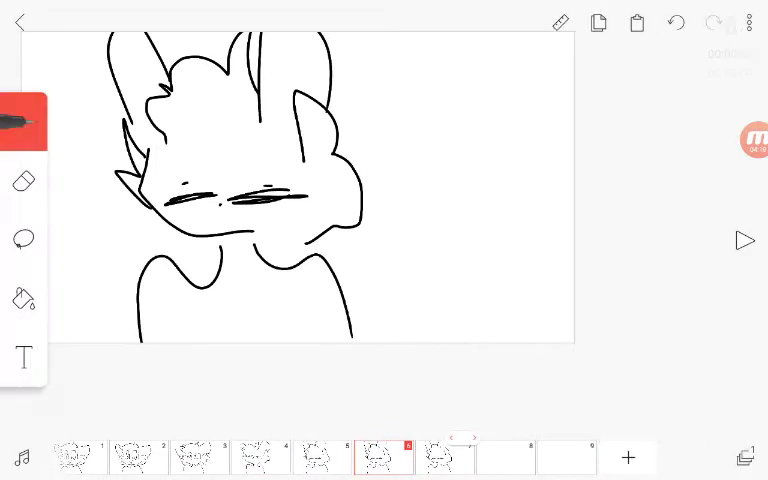
{"action": "left_click_drag", "start_coordinate": [445, 457], "coordinate": [383, 457]}
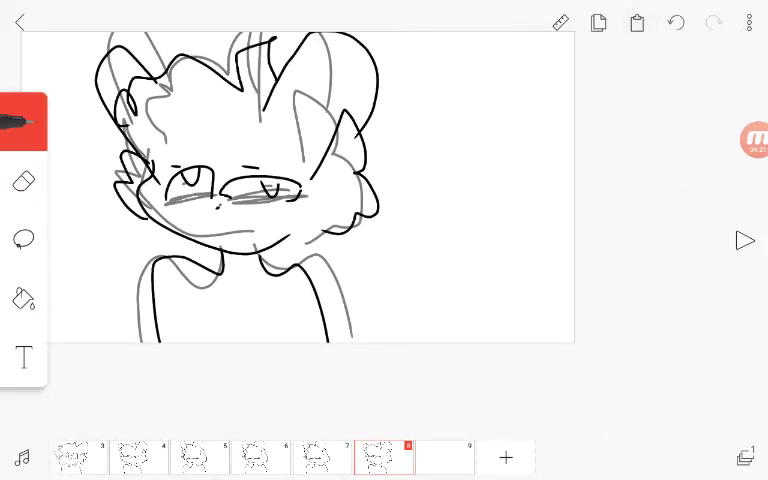
{"action": "left_click", "coordinate": [745, 240]}
{"action": "left_click", "coordinate": [745, 240]}
{"action": "left_click", "coordinate": [310, 457]}
{"action": "left_click", "coordinate": [745, 240]}
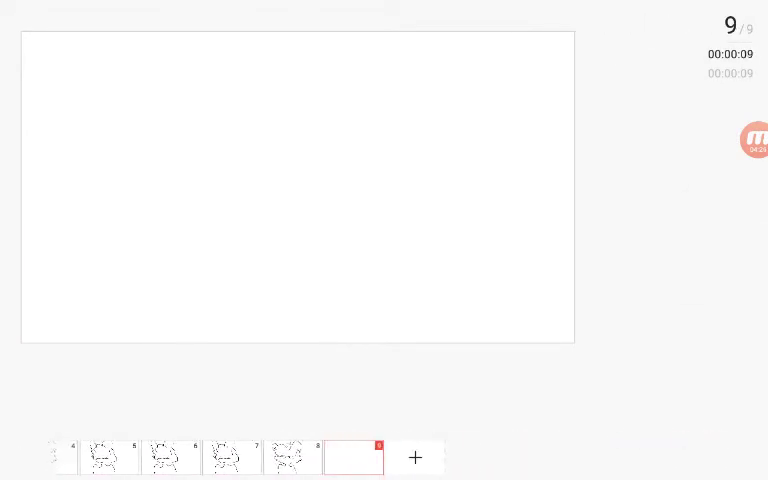
Step: Switch back to the brush, add more blank frames, and play the animation
{"action": "left_click", "coordinate": [24, 239]}
{"action": "left_click", "coordinate": [24, 121]}
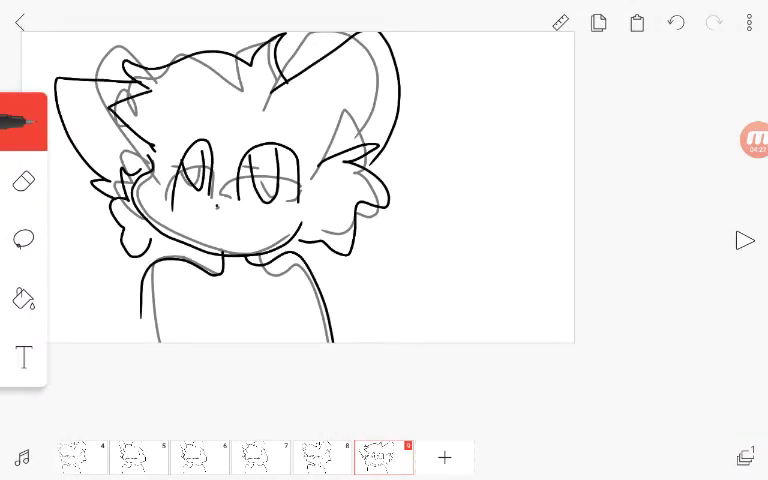
{"action": "left_click", "coordinate": [445, 457]}
{"action": "left_click", "coordinate": [650, 380]}
{"action": "left_click", "coordinate": [745, 240]}
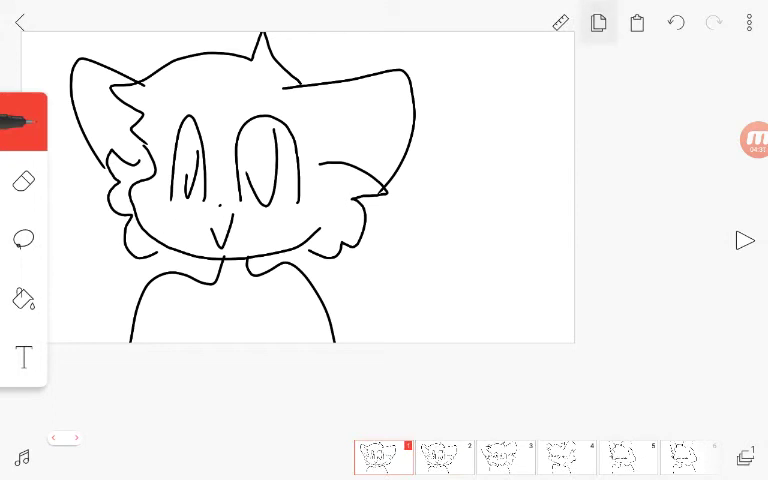
Step: Scrub between blank frame 15 and the early frames, then play and stop the animation
{"action": "left_click_drag", "start_coordinate": [640, 457], "coordinate": [200, 457]}
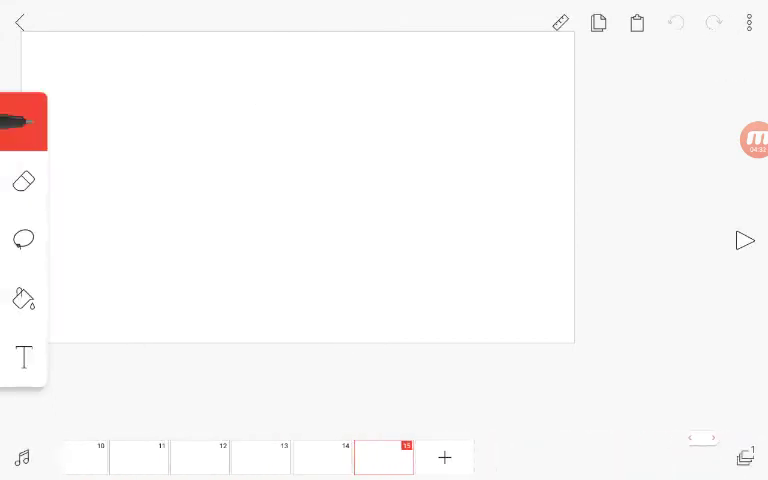
{"action": "left_click_drag", "start_coordinate": [200, 457], "coordinate": [600, 457]}
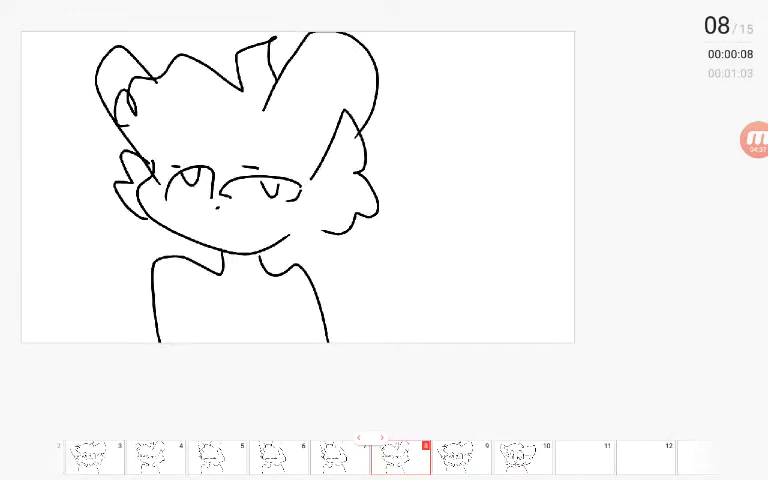
{"action": "left_click_drag", "start_coordinate": [400, 457], "coordinate": [570, 457]}
{"action": "left_click", "coordinate": [745, 240]}
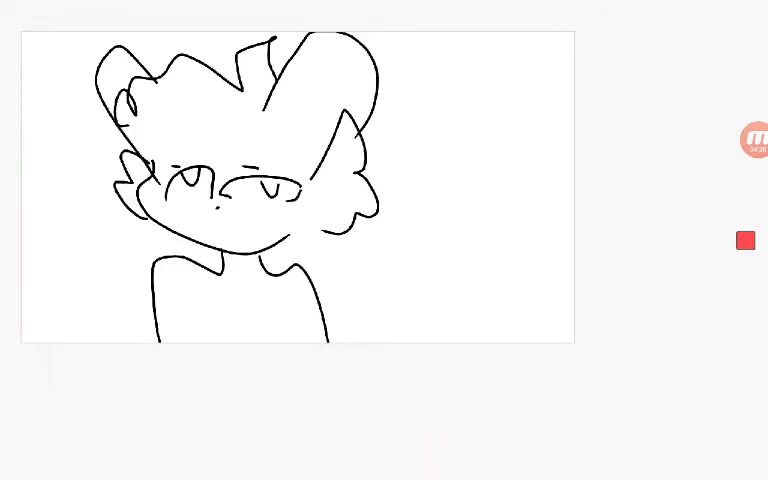
{"action": "left_click", "coordinate": [745, 240]}
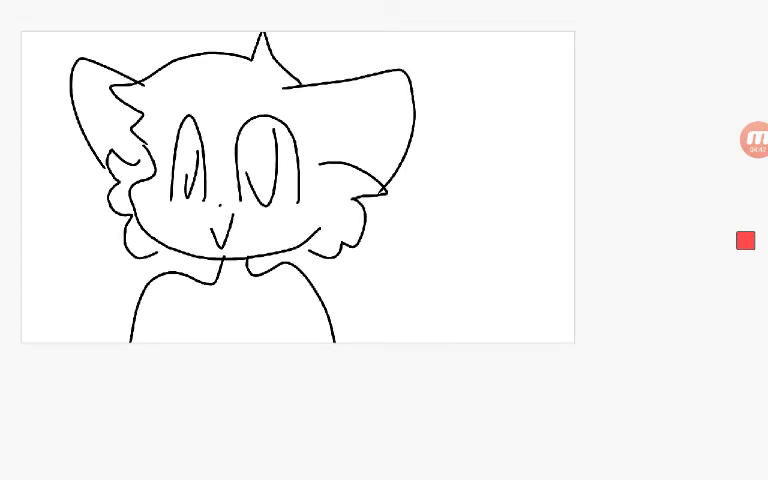
{"action": "left_click", "coordinate": [745, 240]}
{"action": "scroll", "coordinate": [400, 457], "scroll_direction": "right", "scroll_amount": 10}
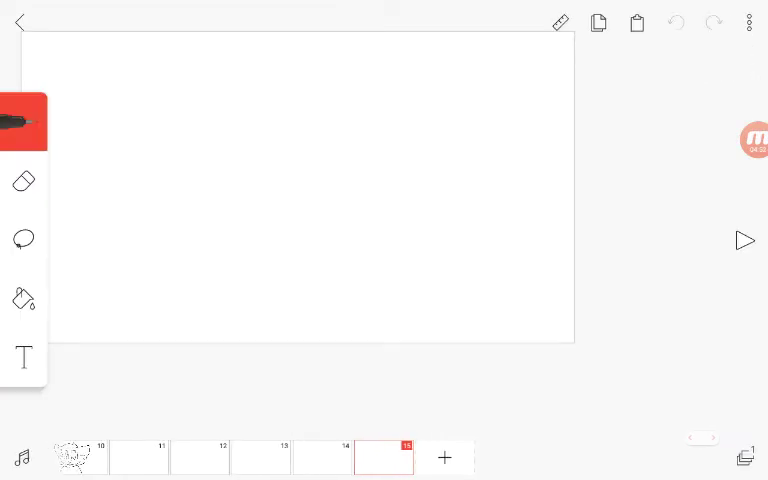
Step: Add new frames through 19, drawing the next mouth shape over the previous one
{"action": "left_click", "coordinate": [445, 457]}
{"action": "left_click", "coordinate": [214, 219]}
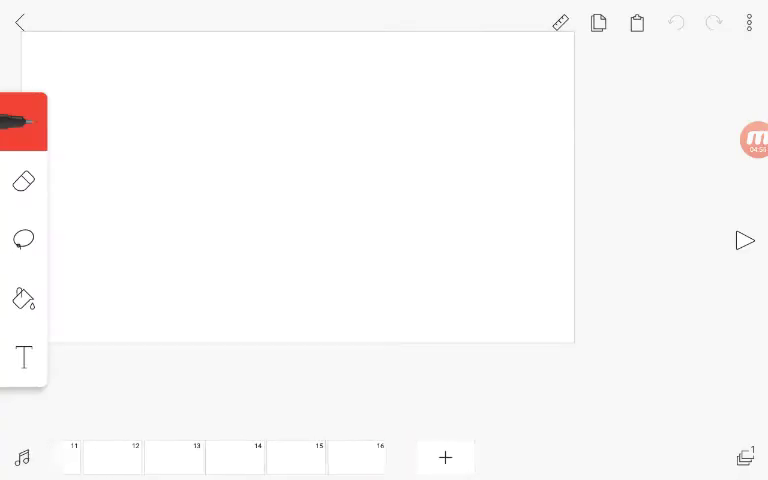
{"action": "scroll", "coordinate": [300, 187], "scroll_direction": "up", "scroll_amount": 2}
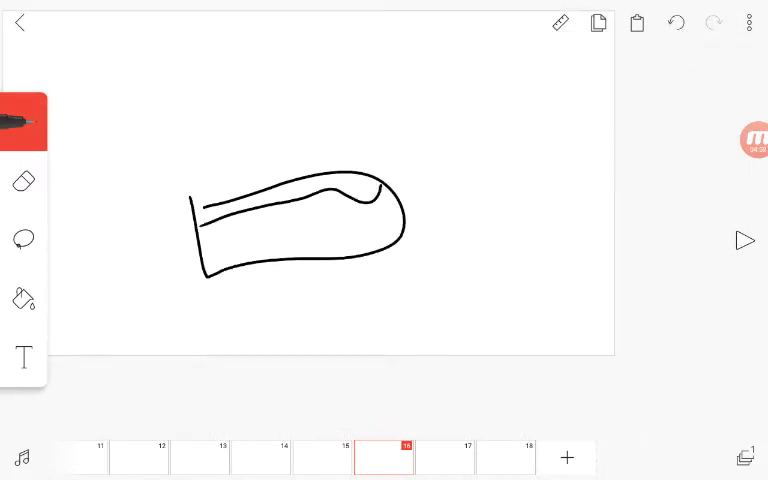
{"action": "left_click", "coordinate": [446, 457]}
{"action": "left_click_drag", "start_coordinate": [197, 212], "coordinate": [395, 209]}
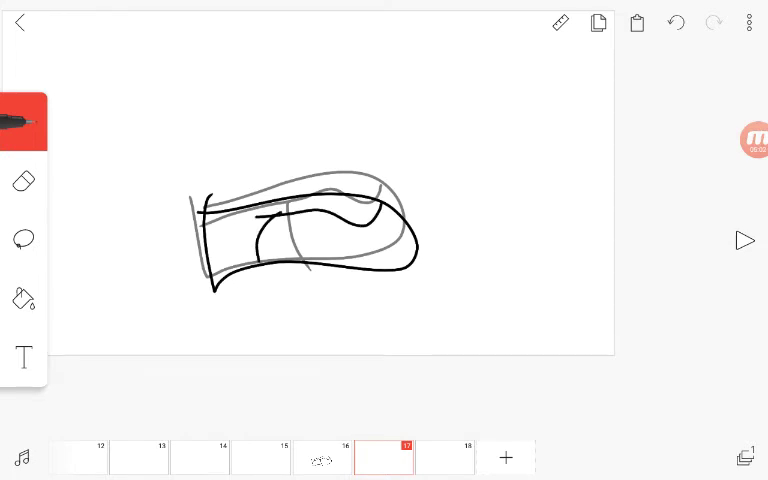
{"action": "left_click", "coordinate": [444, 457]}
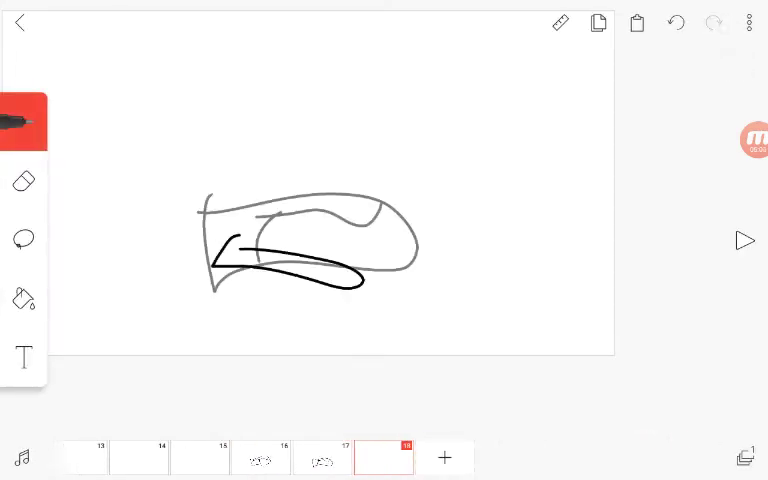
{"action": "left_click", "coordinate": [445, 457]}
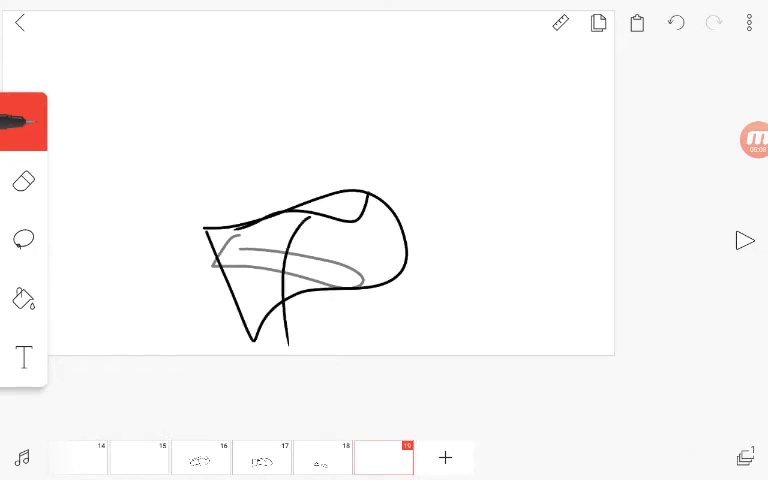
Step: Draw the turning head shapes on new frames 20 through 22
{"action": "left_click", "coordinate": [445, 457]}
{"action": "left_click_drag", "start_coordinate": [183, 237], "coordinate": [188, 237]}
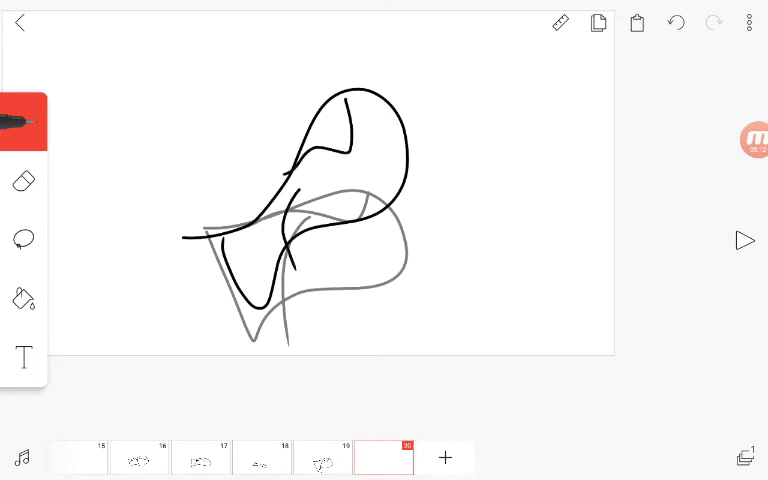
{"action": "left_click", "coordinate": [445, 457]}
{"action": "left_click", "coordinate": [205, 228]}
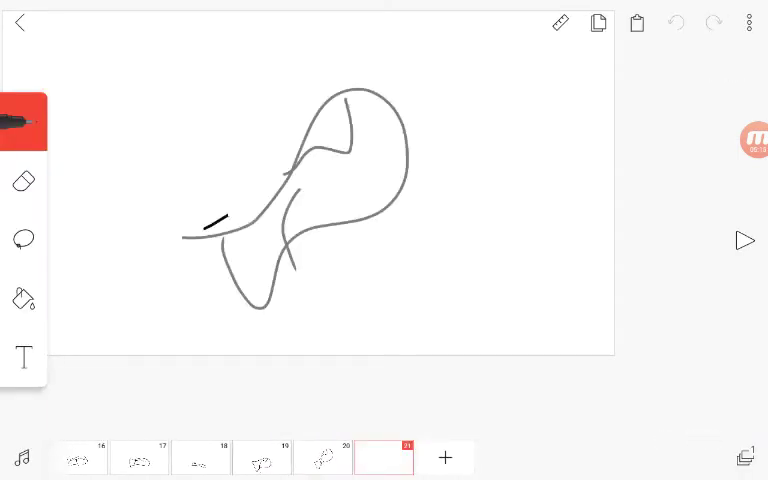
{"action": "mouse_move", "coordinate": [383, 457]}
{"action": "left_mouse_down"}
{"action": "mouse_move", "coordinate": [420, 457]}
{"action": "mouse_move", "coordinate": [383, 457]}
{"action": "left_mouse_up"}
{"action": "left_click", "coordinate": [445, 457]}
{"action": "left_click_drag", "start_coordinate": [265, 189], "coordinate": [323, 208]}
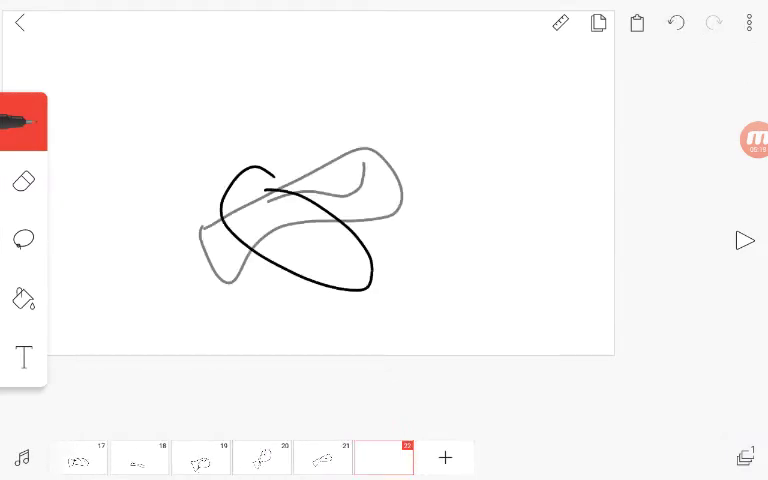
Step: Preview, add frames 23 and 24, replay, and bring up the new-frame action choices
{"action": "left_click", "coordinate": [745, 240]}
{"action": "left_click", "coordinate": [300, 200]}
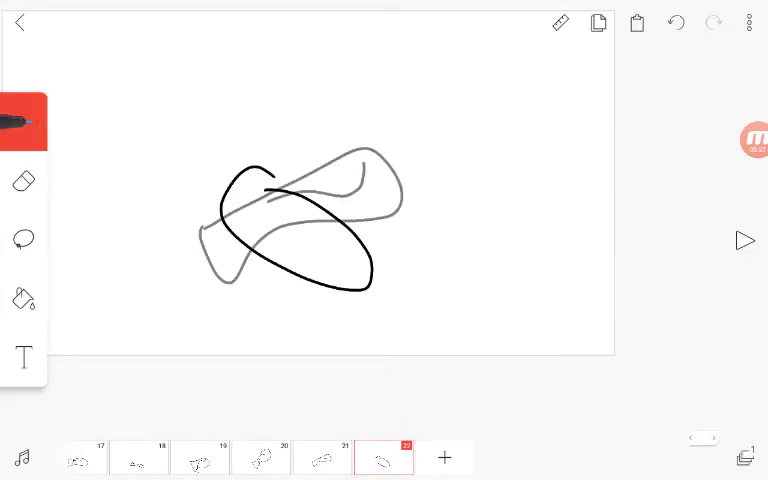
{"action": "left_click", "coordinate": [445, 457]}
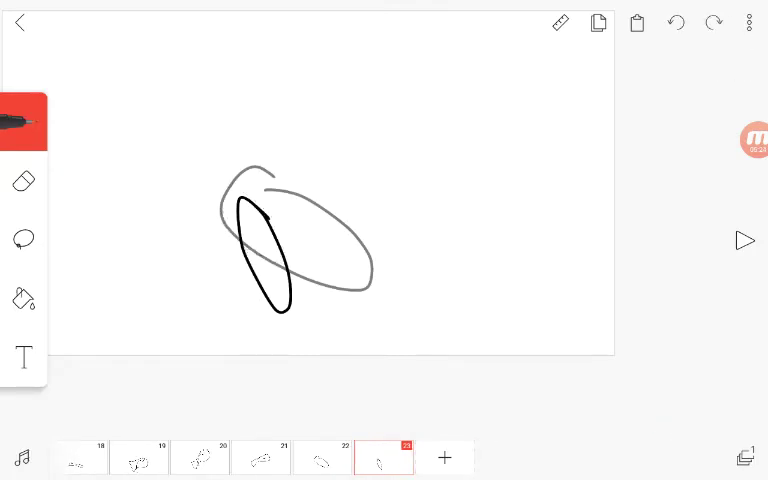
{"action": "left_click", "coordinate": [445, 457]}
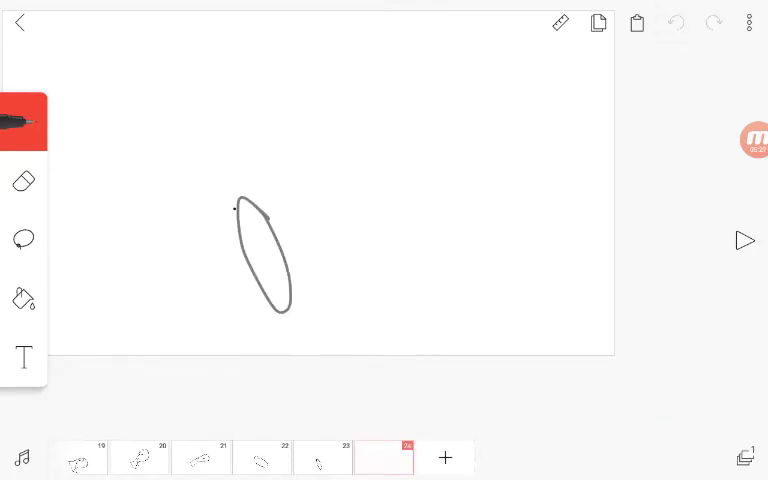
{"action": "left_click", "coordinate": [745, 240]}
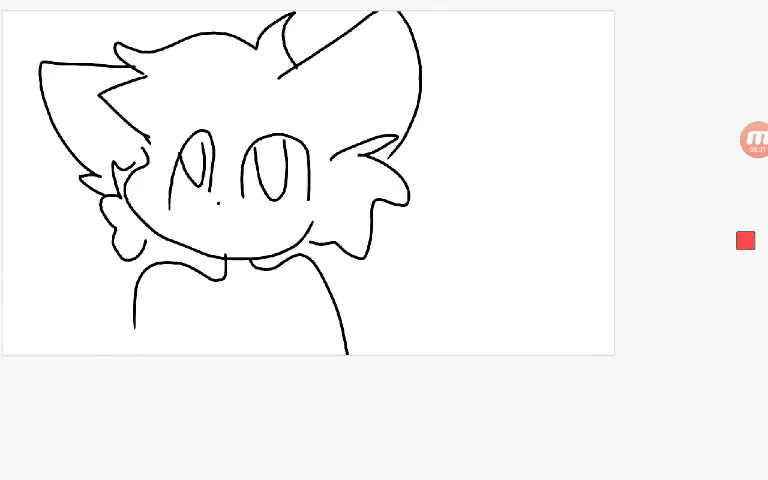
{"action": "left_click", "coordinate": [745, 240]}
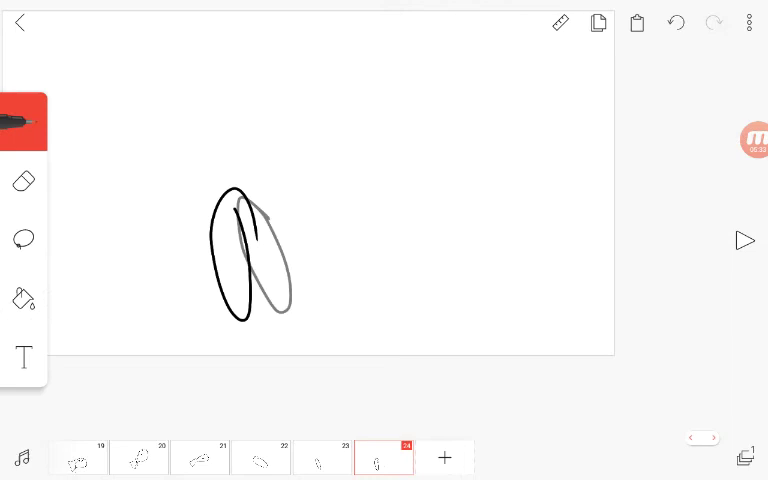
{"action": "left_click", "coordinate": [445, 457]}
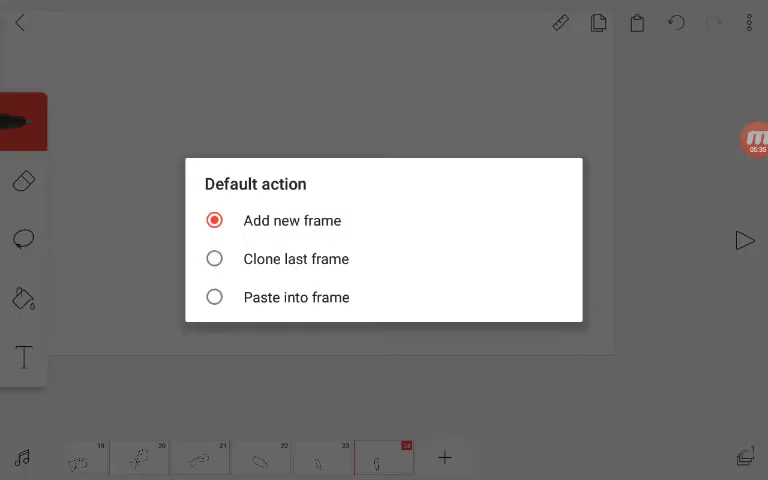
Step: Choose 'Add new frame' as the default action and add frame 25
{"action": "left_click", "coordinate": [254, 219]}
{"action": "left_click", "coordinate": [445, 457]}
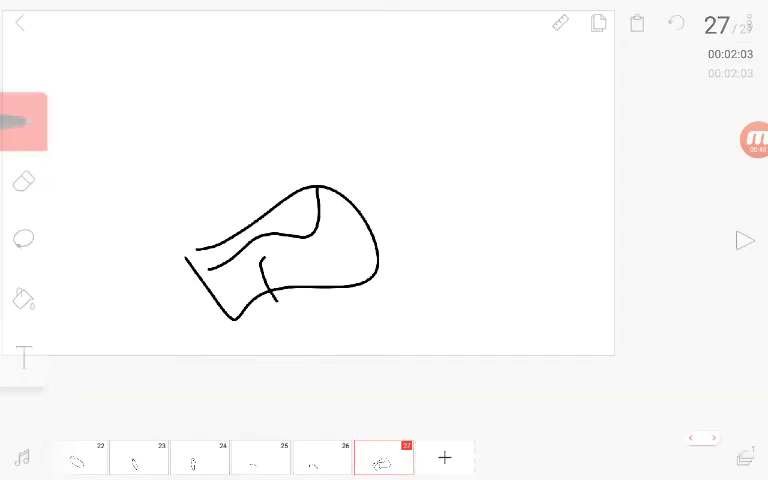
Step: Add frames 28–31, drawing a mouth outline on frame 29, and preview them
{"action": "left_click", "coordinate": [445, 457]}
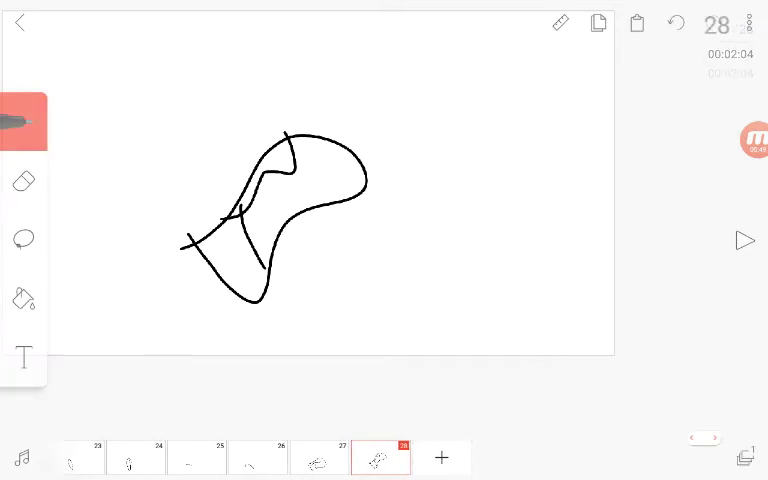
{"action": "left_click", "coordinate": [445, 457]}
{"action": "left_click_drag", "start_coordinate": [193, 214], "coordinate": [258, 213]}
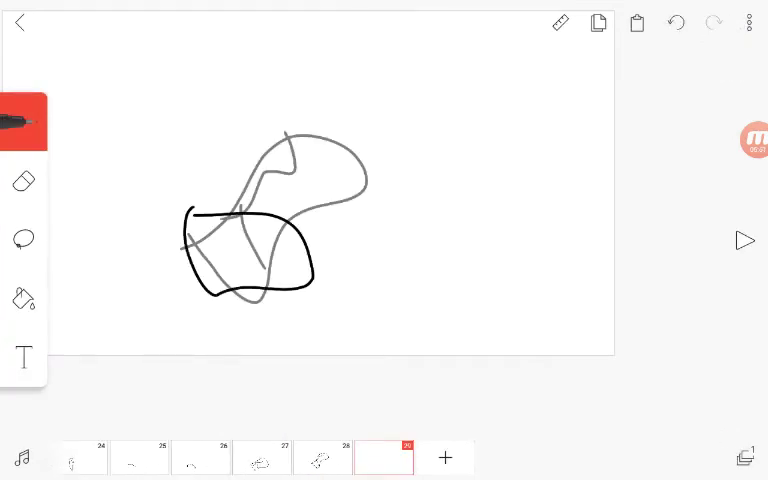
{"action": "left_click", "coordinate": [445, 457]}
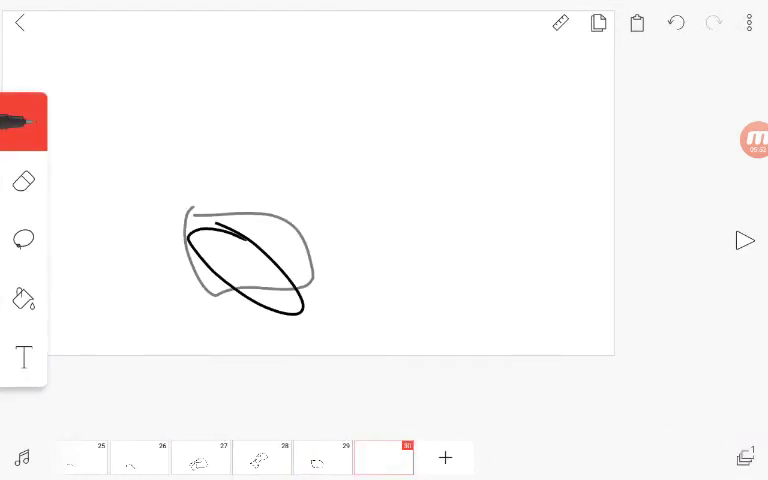
{"action": "left_click", "coordinate": [445, 457]}
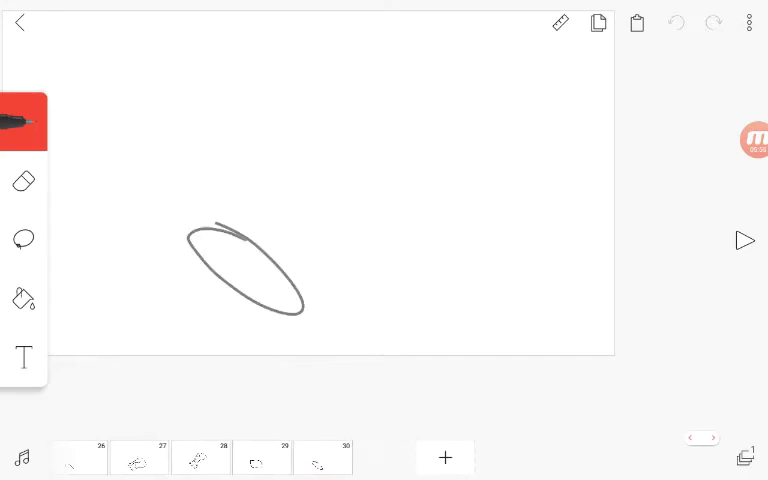
{"action": "left_click", "coordinate": [745, 240]}
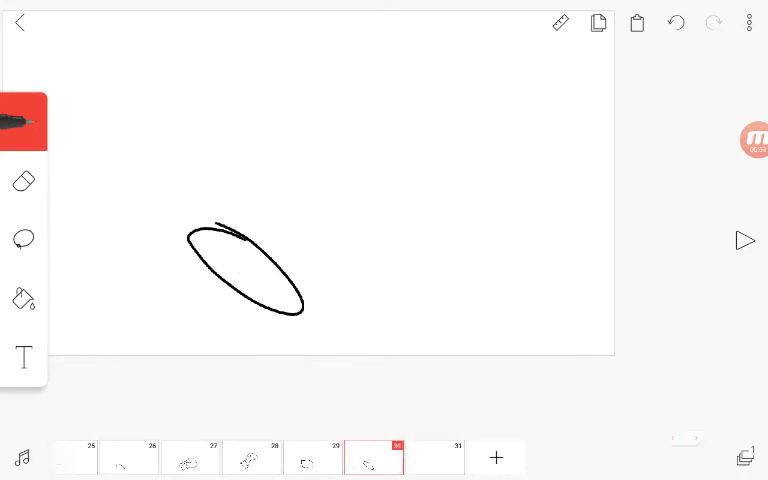
Step: Add frames 32–34, previewing the arc, then scrub the timeline back to frame 1
{"action": "left_click", "coordinate": [445, 457]}
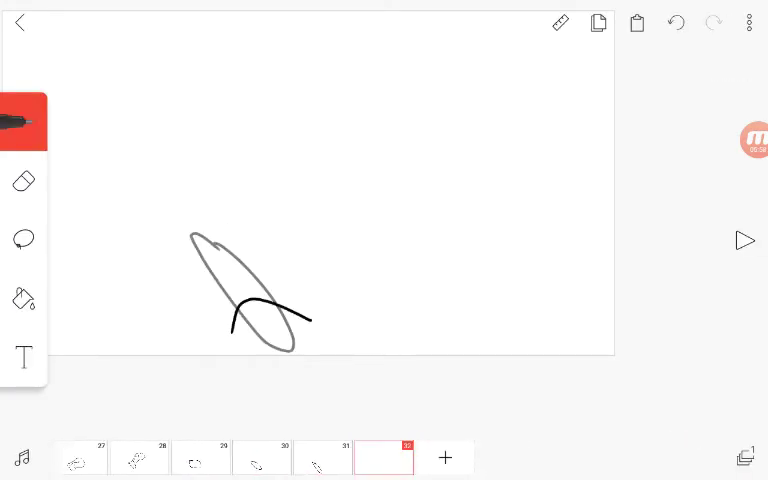
{"action": "left_click", "coordinate": [745, 240]}
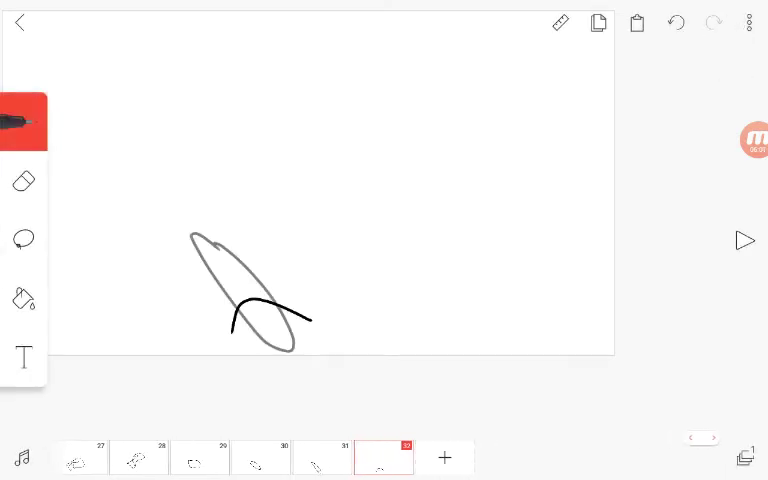
{"action": "left_click", "coordinate": [445, 457]}
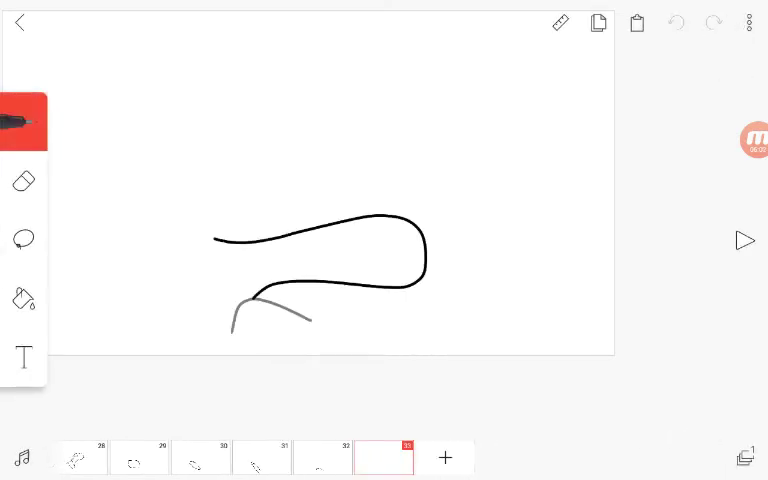
{"action": "left_click", "coordinate": [745, 240]}
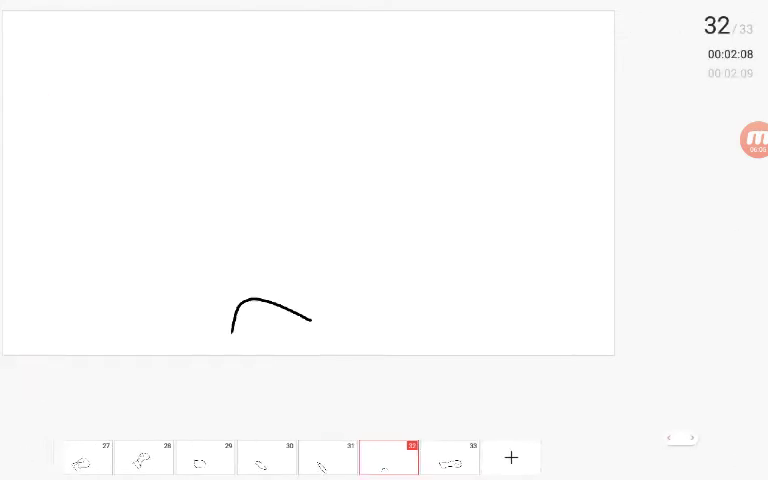
{"action": "left_click", "coordinate": [445, 457]}
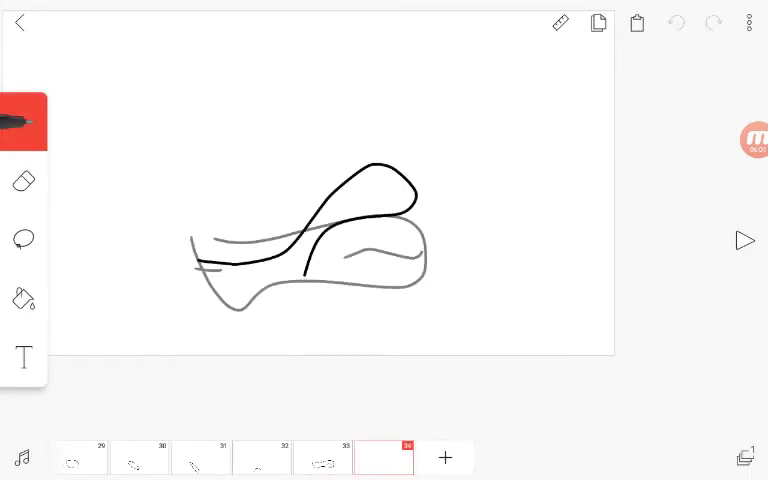
{"action": "left_click_drag", "start_coordinate": [380, 457], "coordinate": [620, 457]}
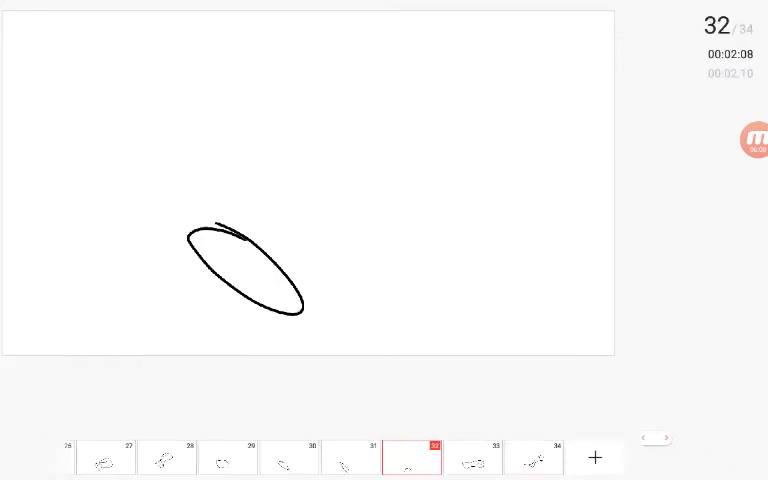
{"action": "left_click_drag", "start_coordinate": [450, 457], "coordinate": [690, 457]}
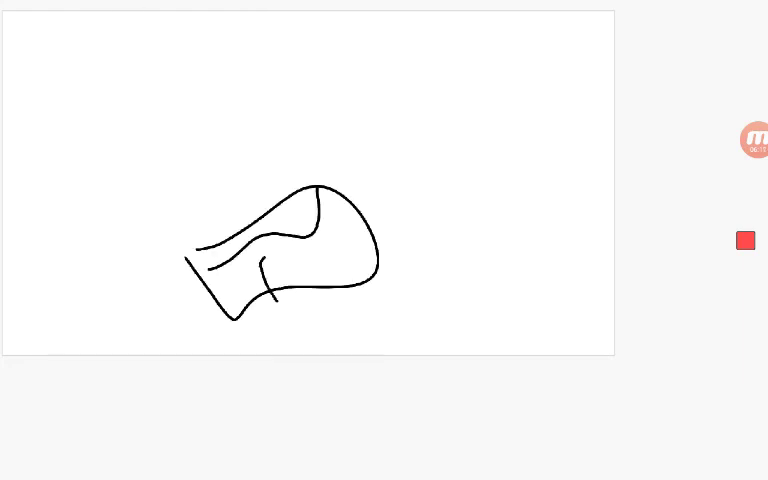
Step: Stop playback on the cat frame and play the full 34-frame animation again
{"action": "left_click", "coordinate": [745, 240]}
{"action": "scroll", "coordinate": [330, 185], "scroll_direction": "down", "scroll_amount": 2}
{"action": "scroll", "coordinate": [370, 235], "scroll_direction": "down", "scroll_amount": 1}
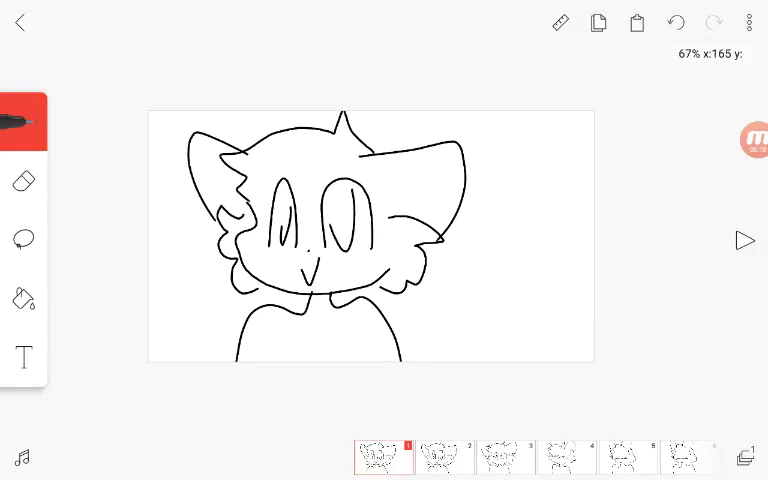
{"action": "left_click", "coordinate": [745, 240]}
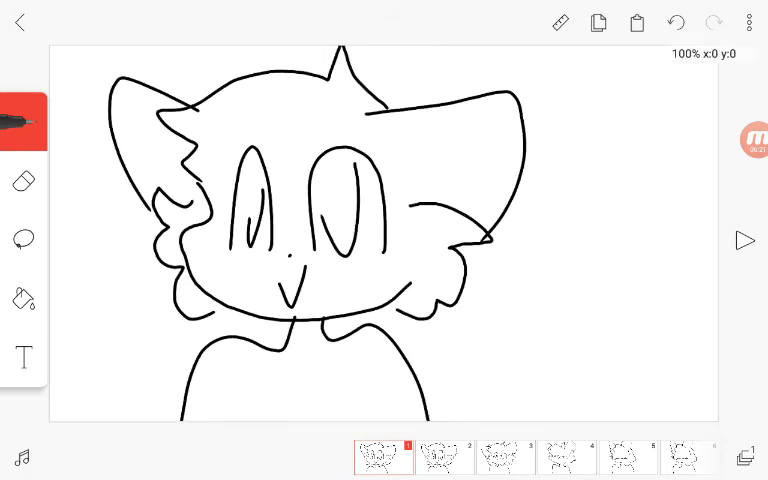